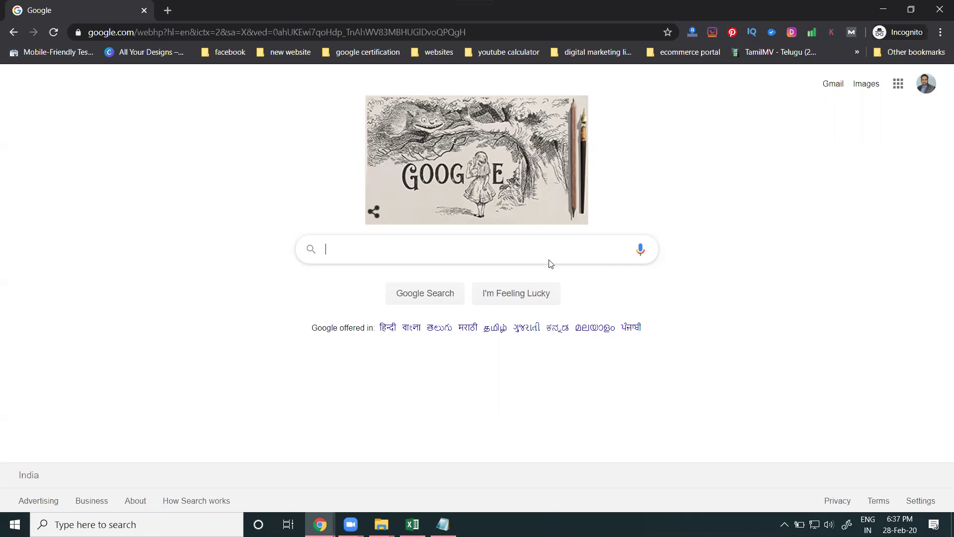
# Open Google Play from the Google apps panel in a new tab and go to Apps
pyautogui.click(899, 89)
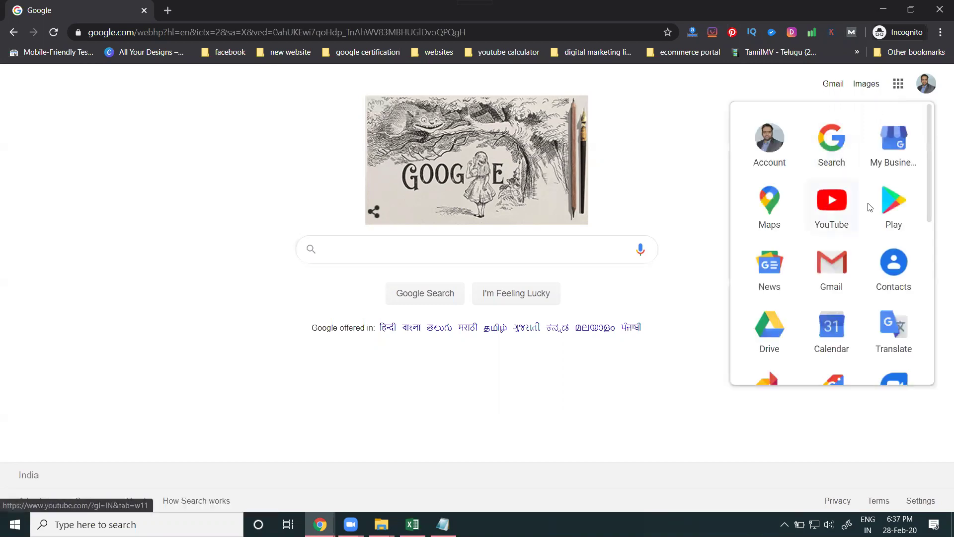
pyautogui.rightClick(889, 199)
pyautogui.click(895, 215)
pyautogui.click(242, 4)
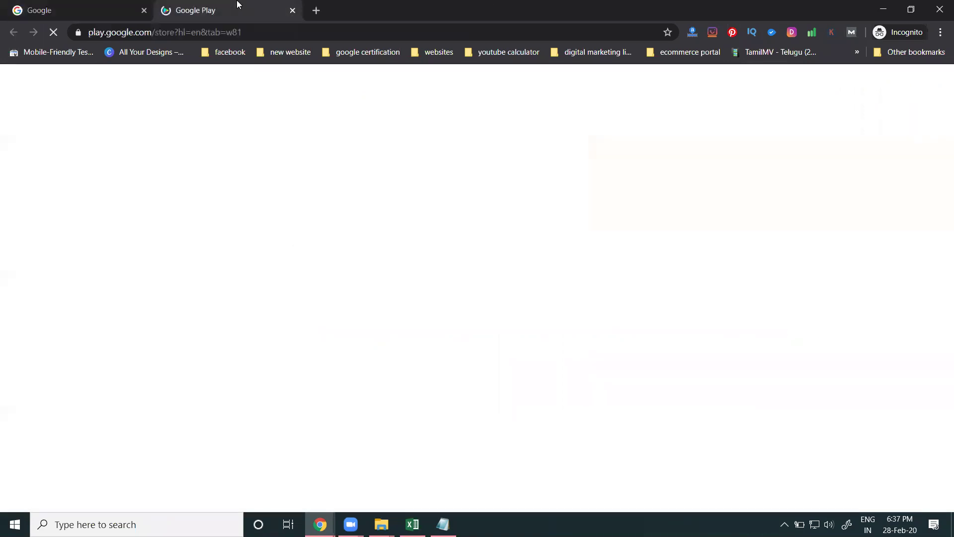
pyautogui.click(63, 145)
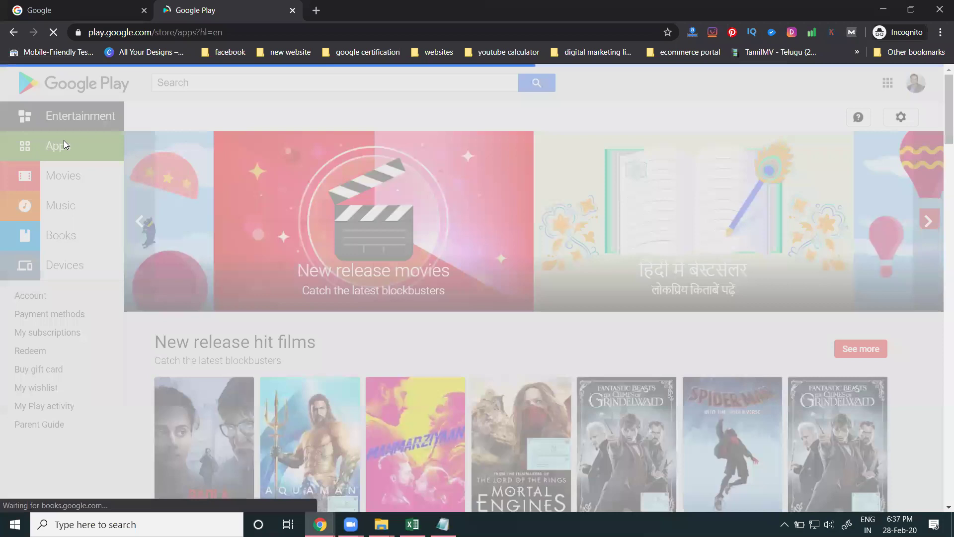
# Search Play Store apps for 'swimming pool hyderabad' and scroll through the results
pyautogui.click(204, 82)
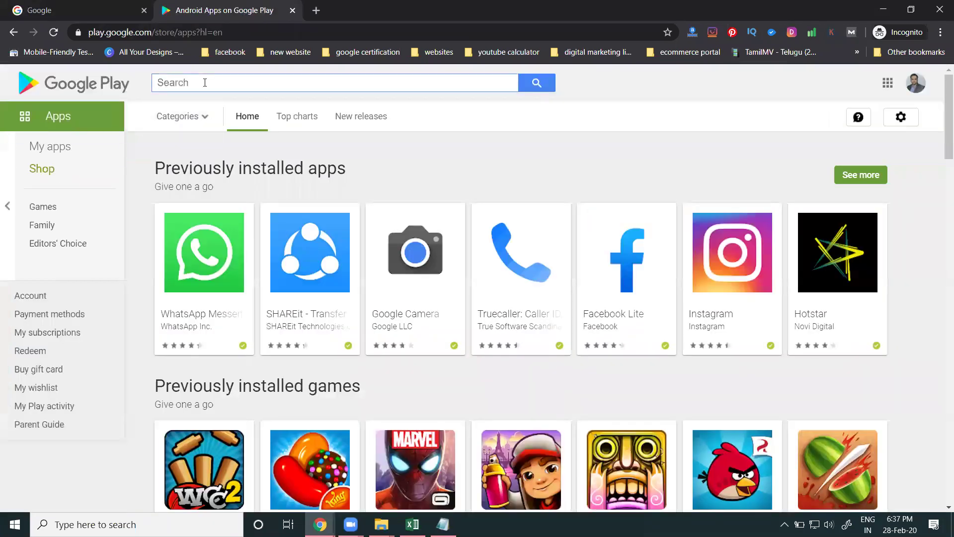
pyautogui.write('swimming pool hyderabad')
pyautogui.press('Return')
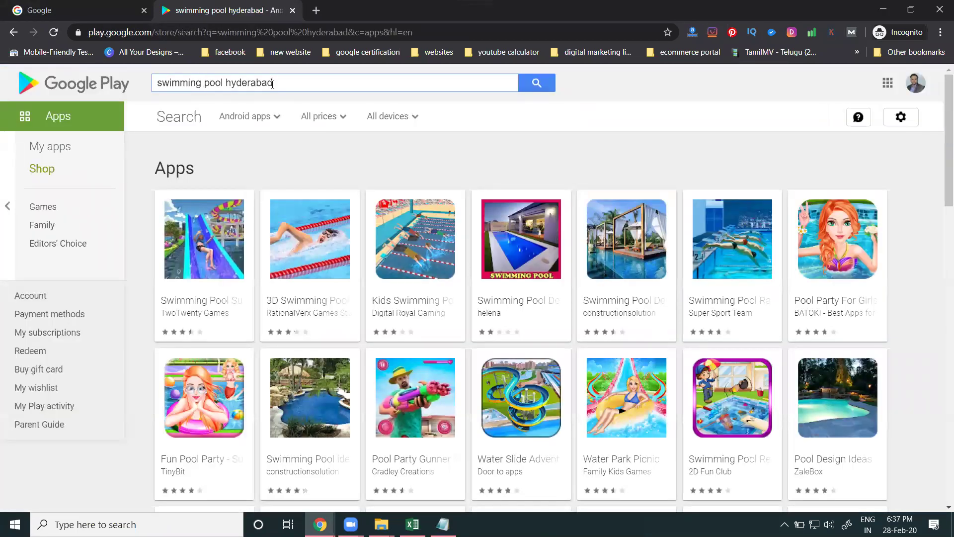
pyautogui.scroll(-6, 341, 270)
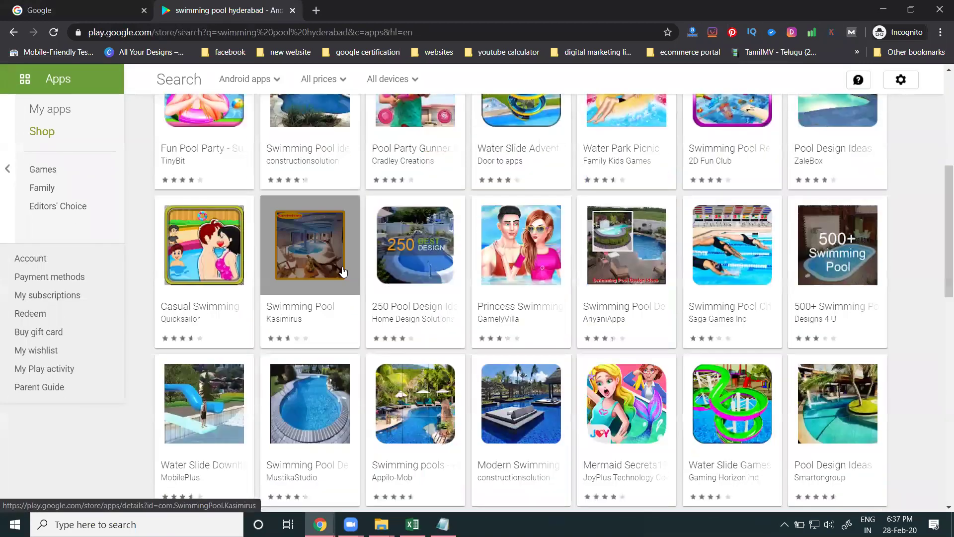
pyautogui.scroll(-4, 340, 270)
pyautogui.scroll(-5, 495, 271)
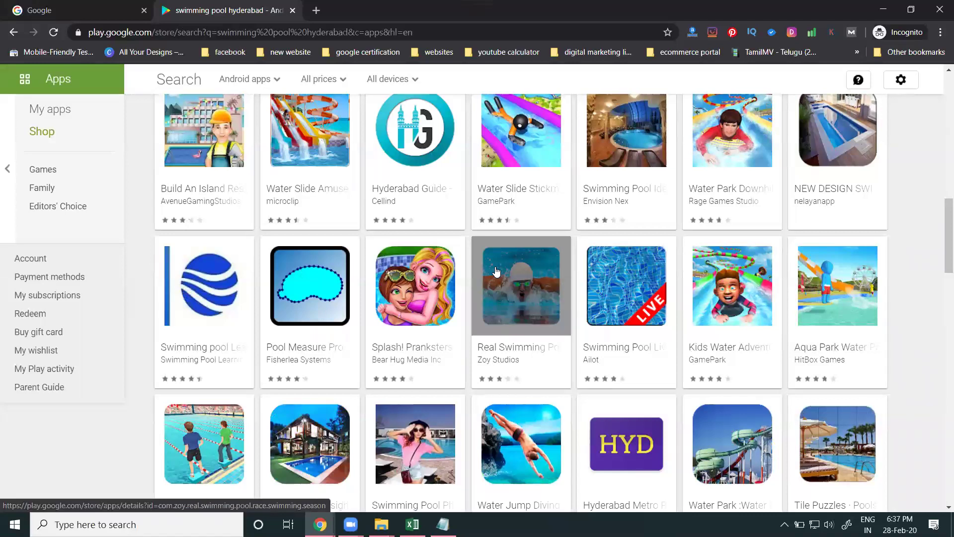
pyautogui.scroll(-3, 495, 271)
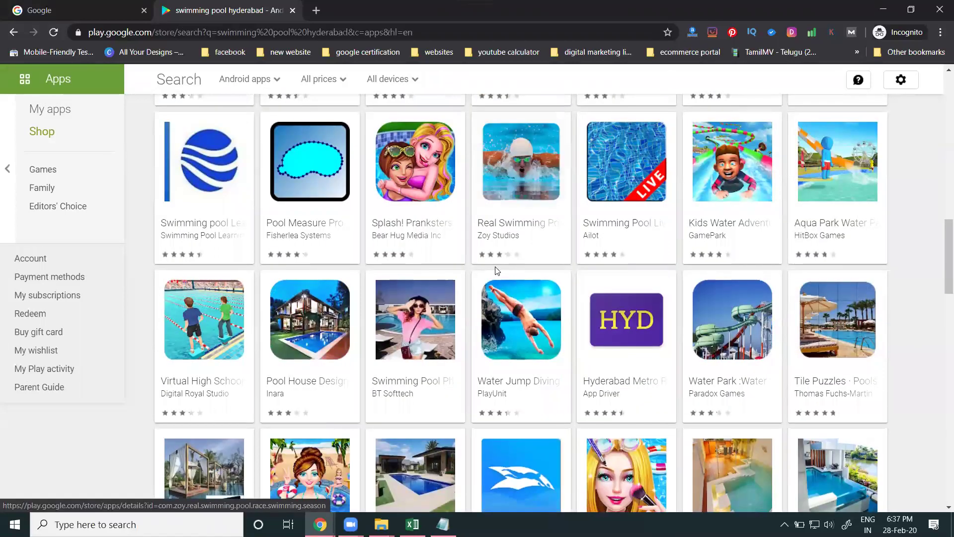
pyautogui.scroll(-4, 495, 271)
pyautogui.scroll(-5, 495, 271)
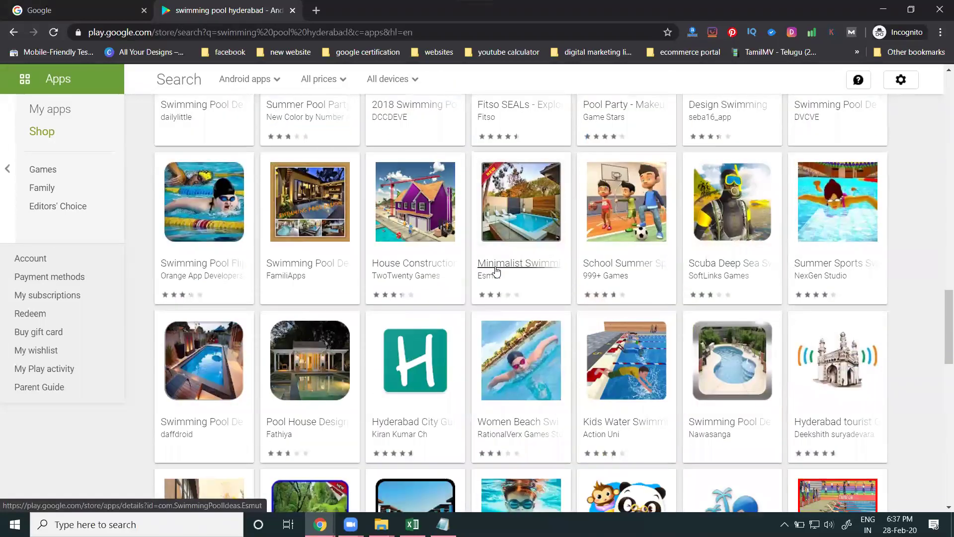
pyautogui.scroll(-4, 496, 271)
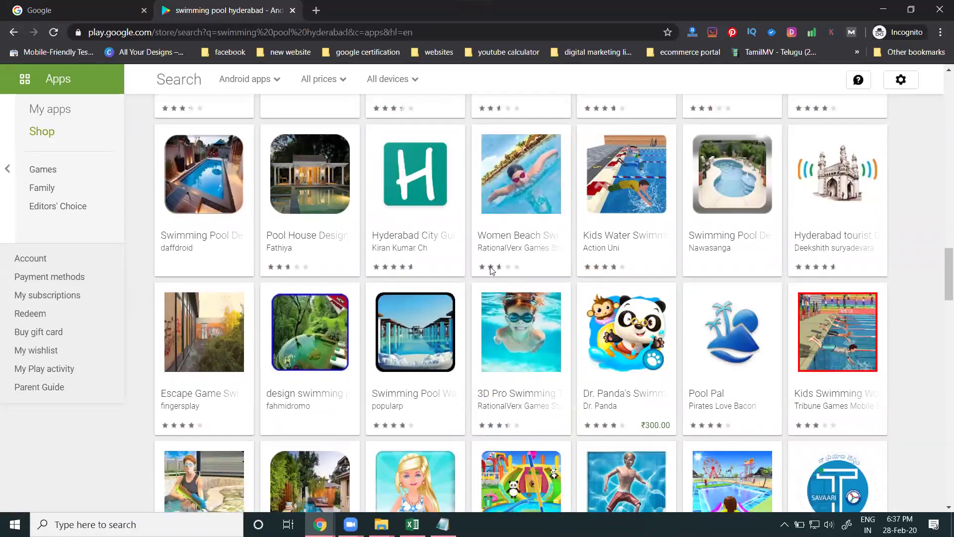
pyautogui.click(318, 15)
# Search Google for 'play store console' and open the Google Play Console result
pyautogui.write('pa')
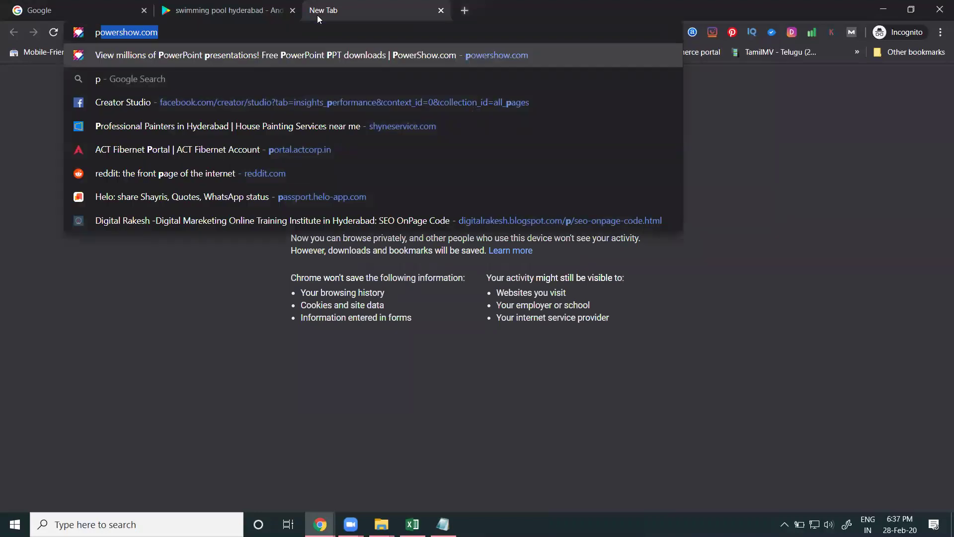
pyautogui.press('BackSpace')
pyautogui.press('BackSpace')
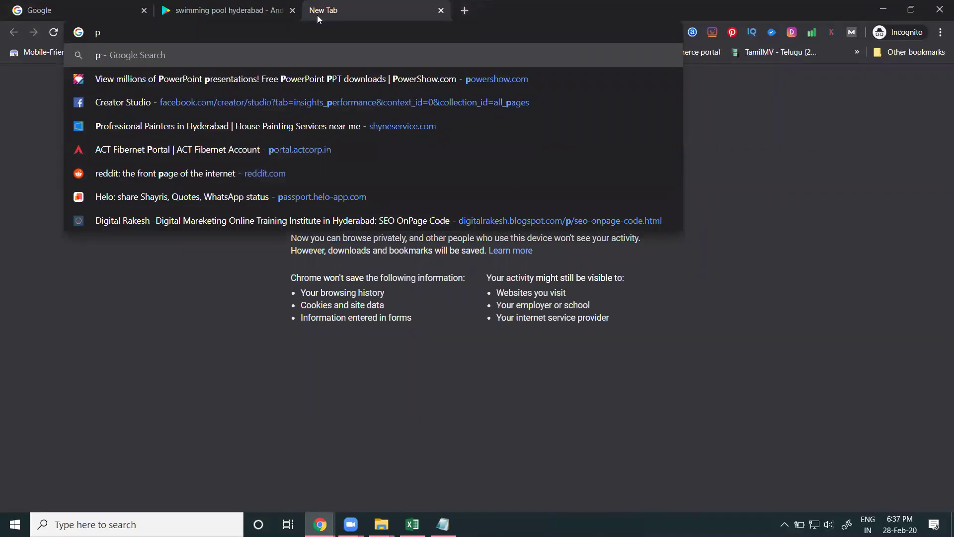
pyautogui.write('lay stor')
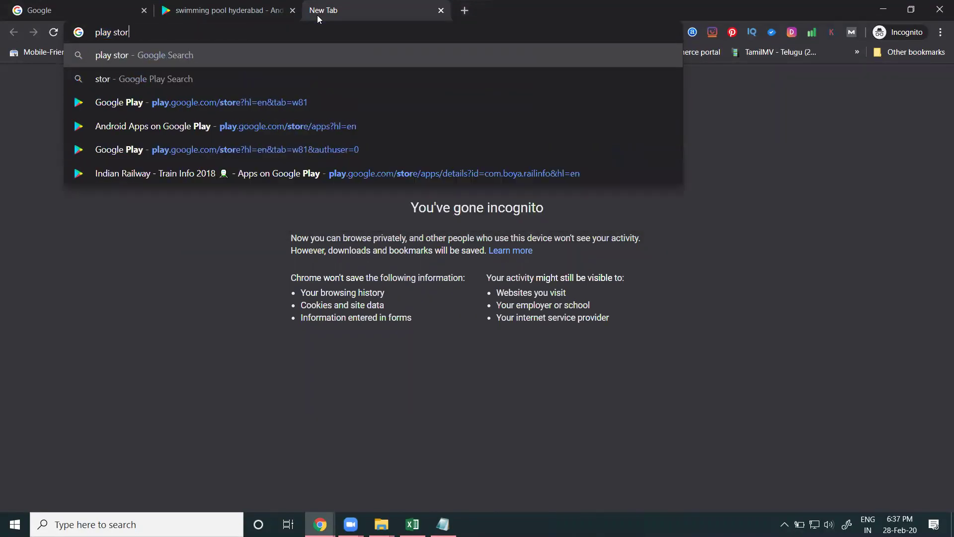
pyautogui.write('e console')
pyautogui.press('Return')
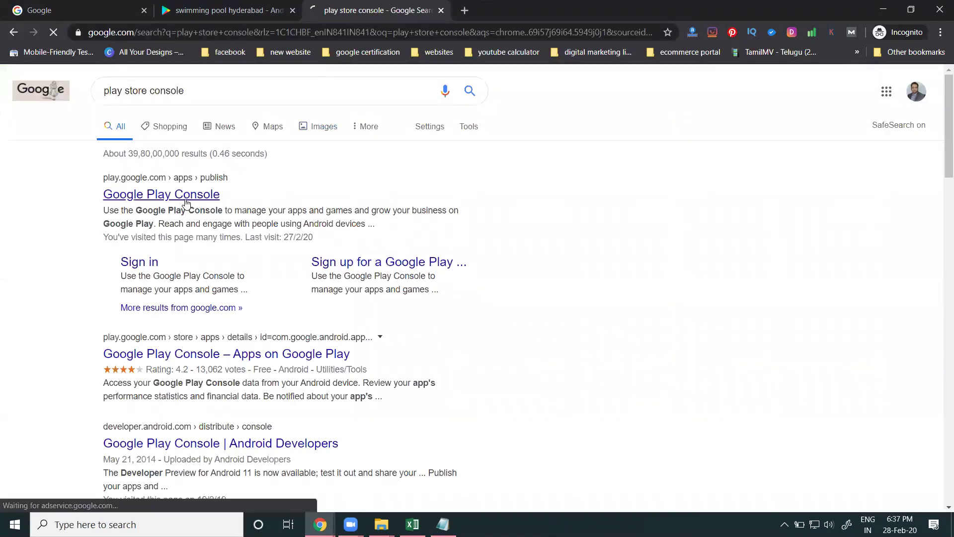
pyautogui.click(197, 199)
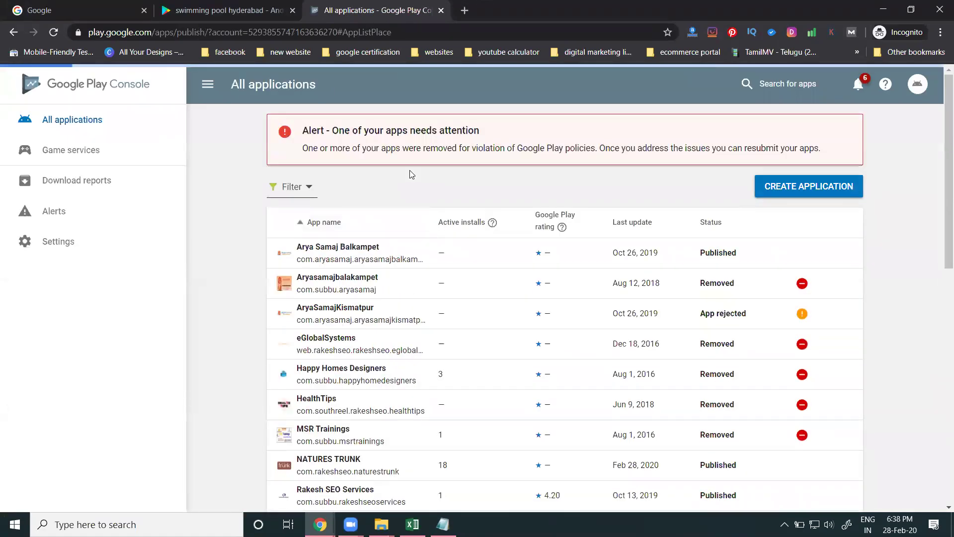
# Check the Seasons Swimming Pool Kondapur app, then open the Seasons Indoor Swimming Pool dashboard instead
pyautogui.scroll(-1, 408, 223)
pyautogui.scroll(-10, 409, 249)
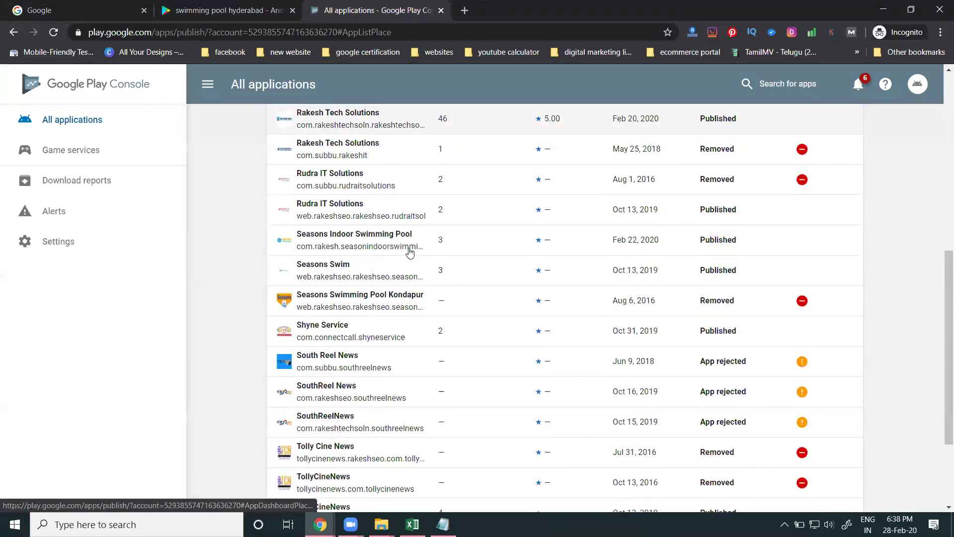
pyautogui.scroll(3, 348, 313)
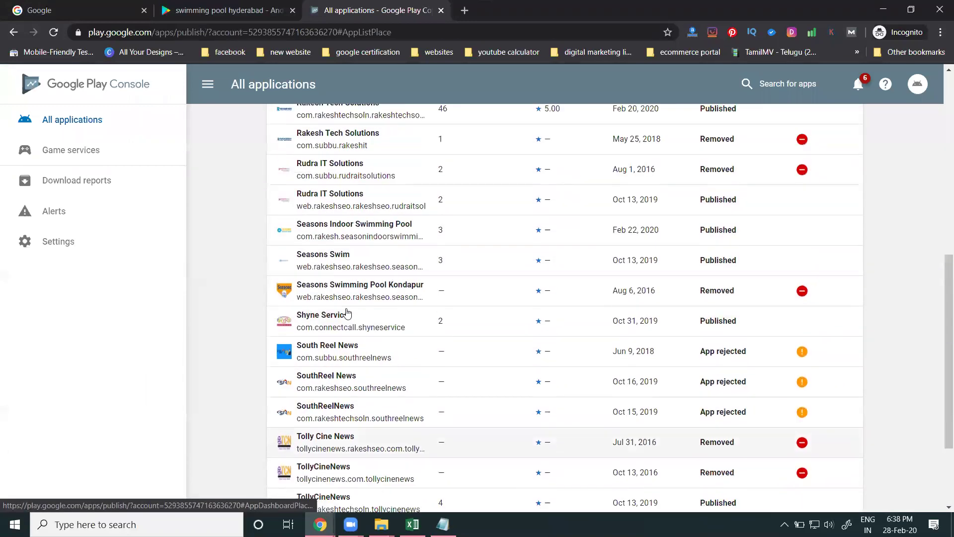
pyautogui.click(345, 287)
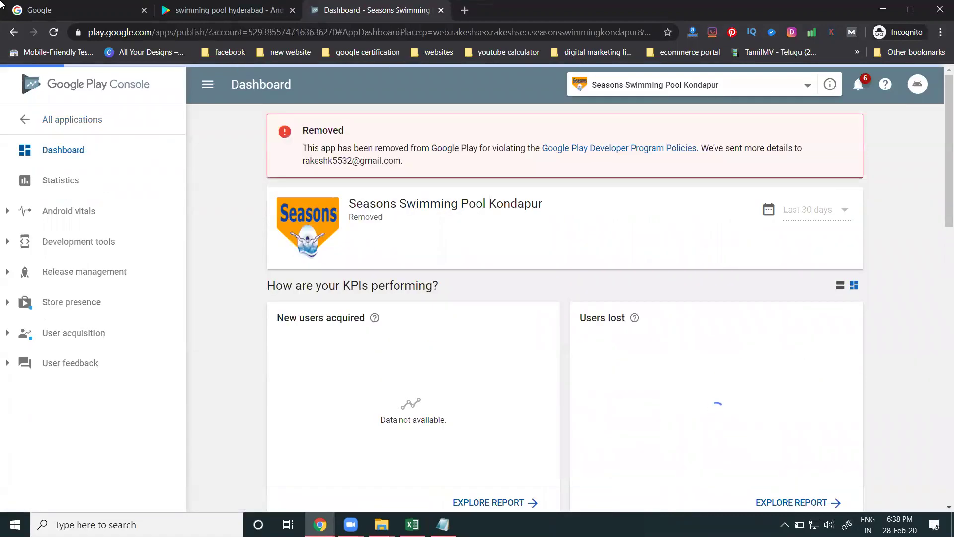
pyautogui.click(13, 33)
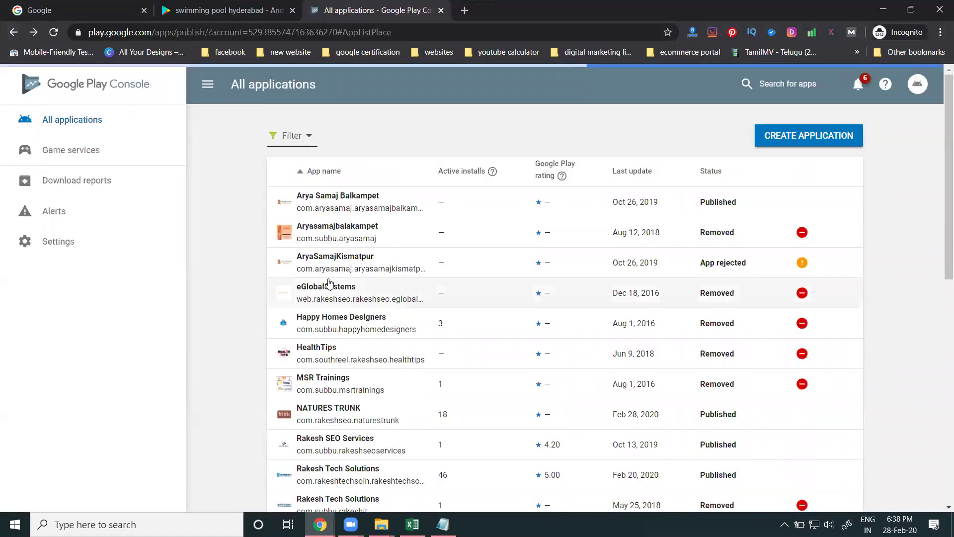
pyautogui.scroll(-3, 329, 309)
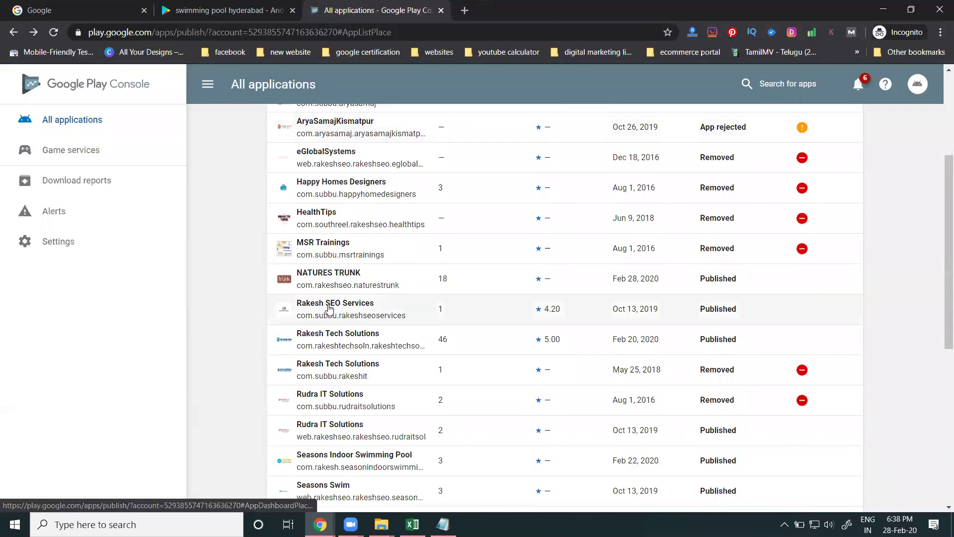
pyautogui.scroll(-3, 330, 310)
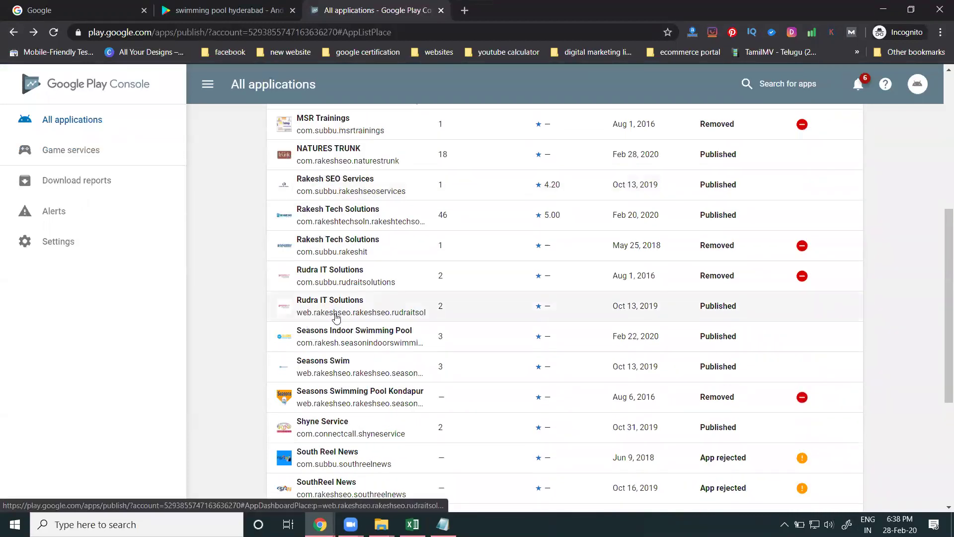
pyautogui.click(356, 336)
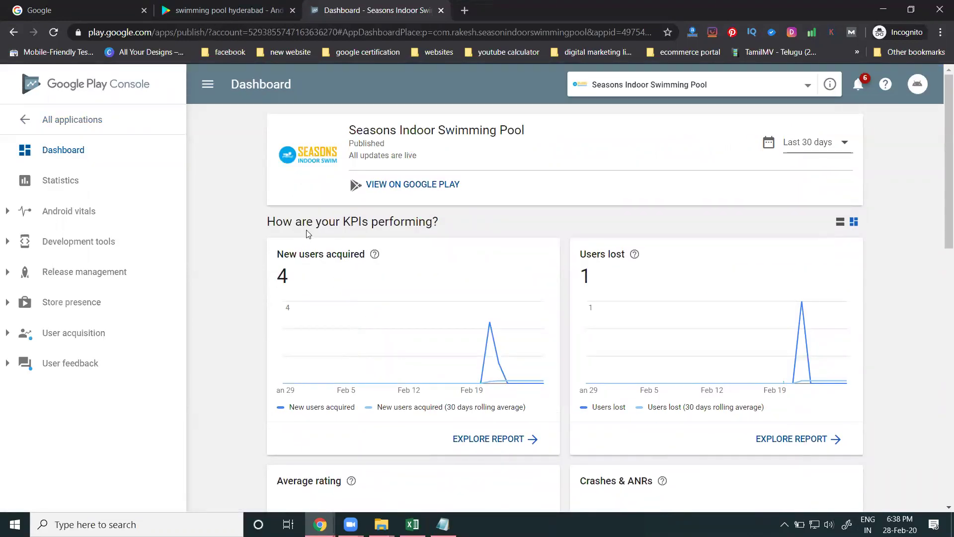
# Compare the app's Google Play page (Business) with Pool House Design (Lifestyle), then return to the dashboard
pyautogui.click(382, 188)
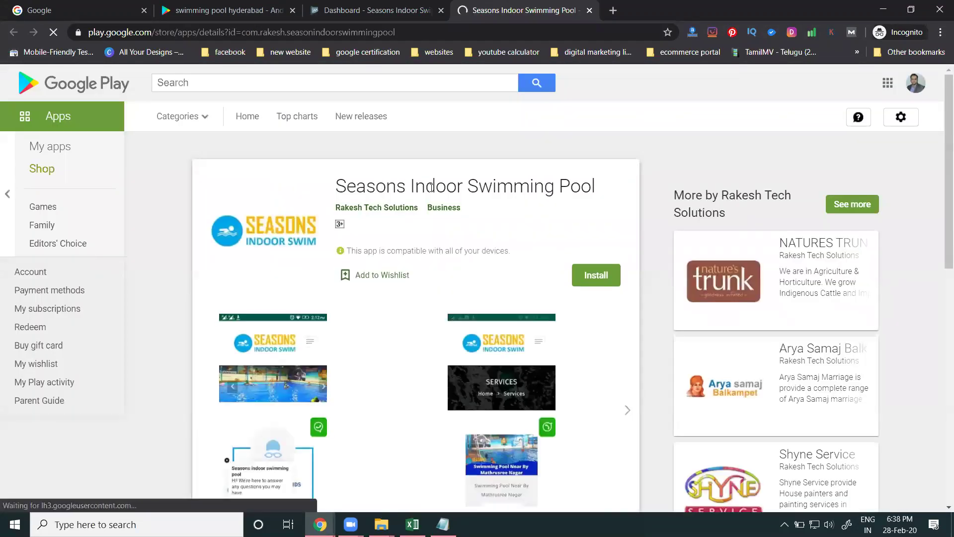
pyautogui.click(231, 6)
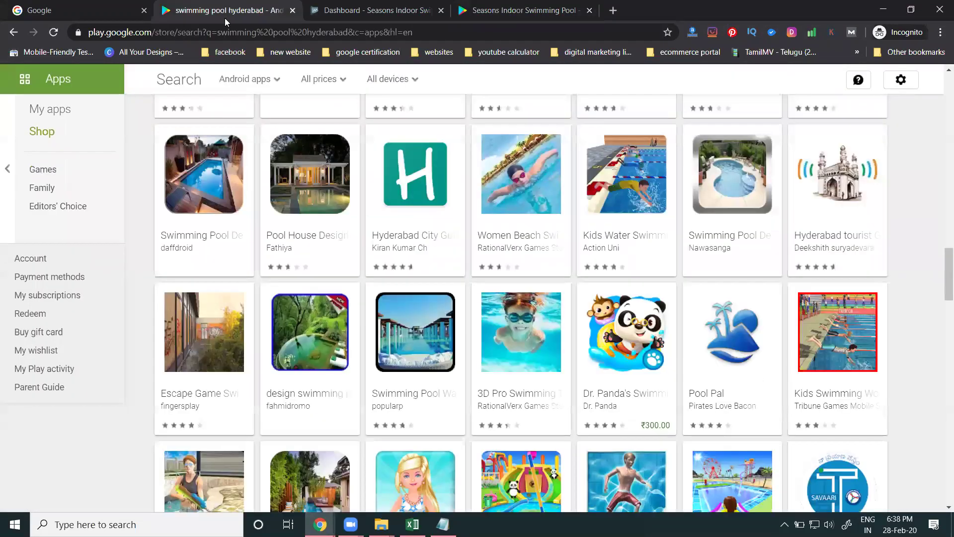
pyautogui.click(282, 235)
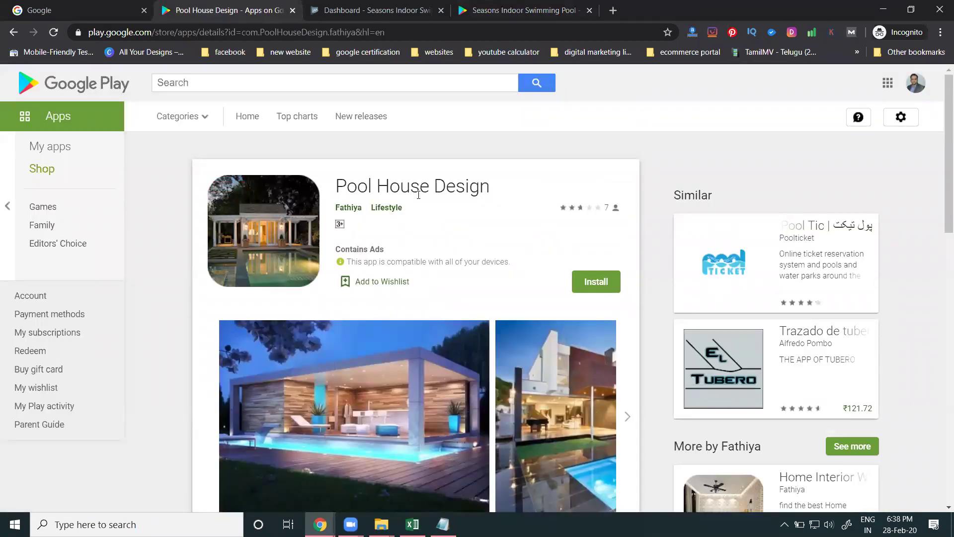
pyautogui.click(499, 7)
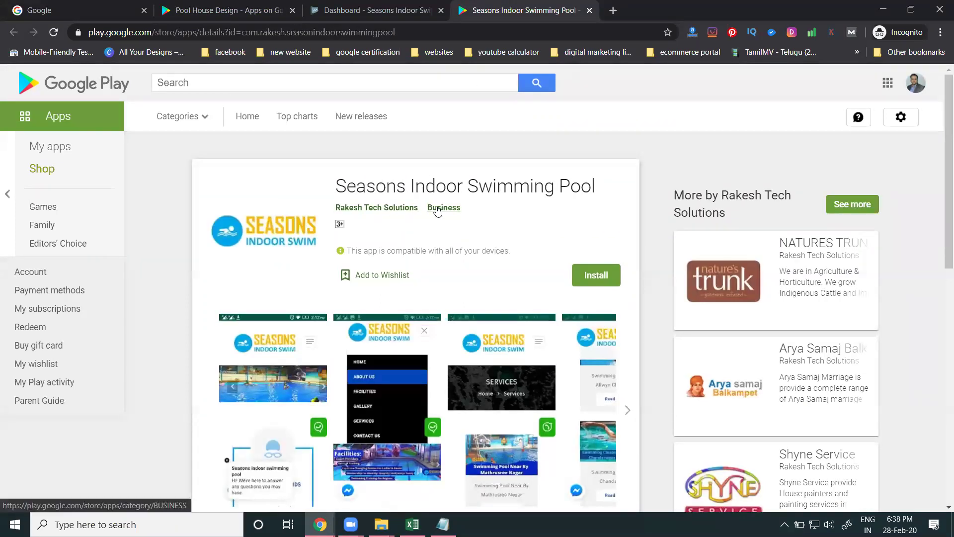
pyautogui.click(336, 14)
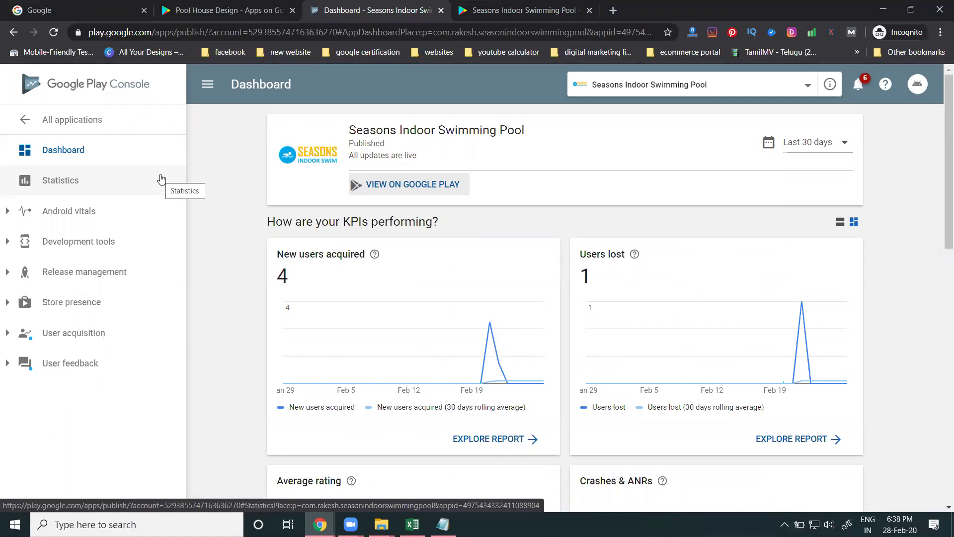
# Open the app's store listing and remove the extra space after 'Seasons' in the Title
pyautogui.click(85, 305)
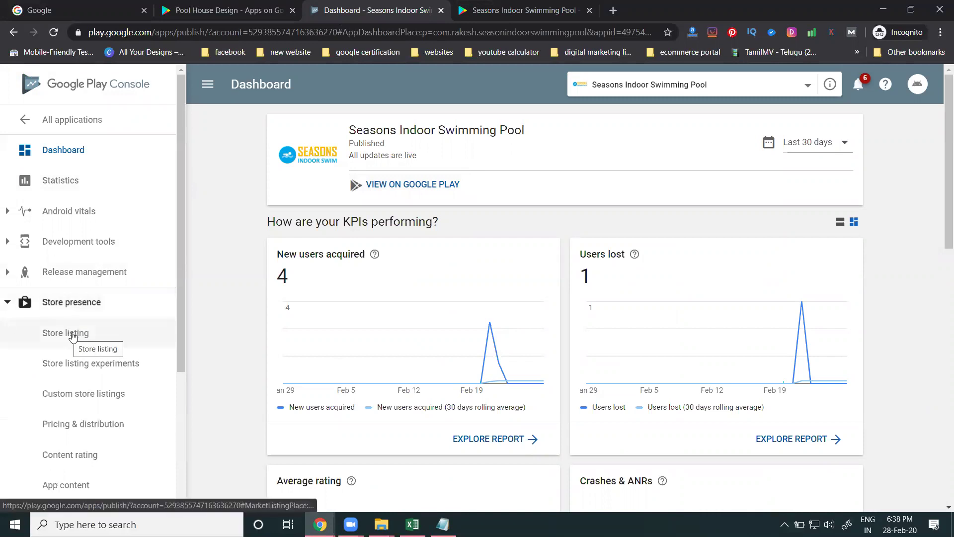
pyautogui.click(72, 337)
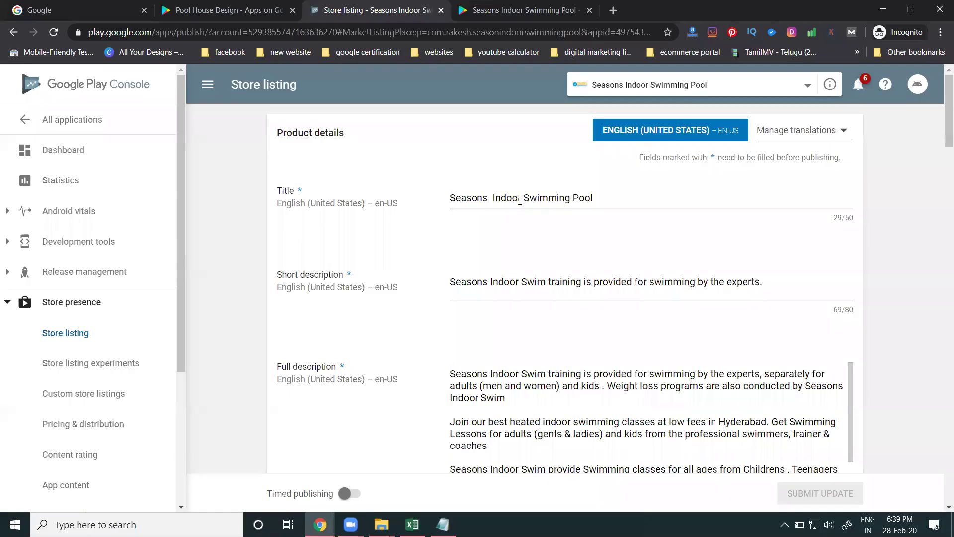
pyautogui.click(491, 198)
pyautogui.press('BackSpace')
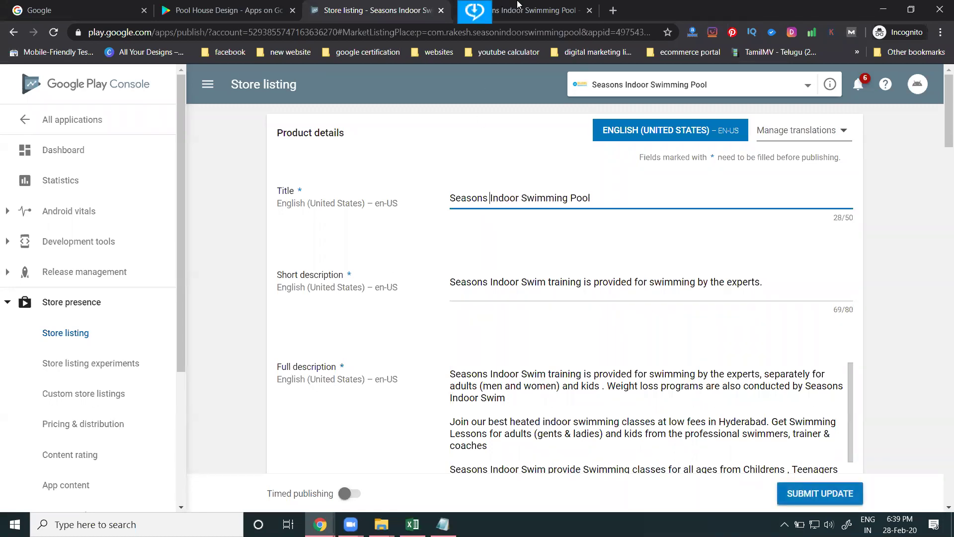
# Replace the short description with 'Season Indoor swimming pool kondapur gachibowli hyderabad'
pyautogui.click(502, 7)
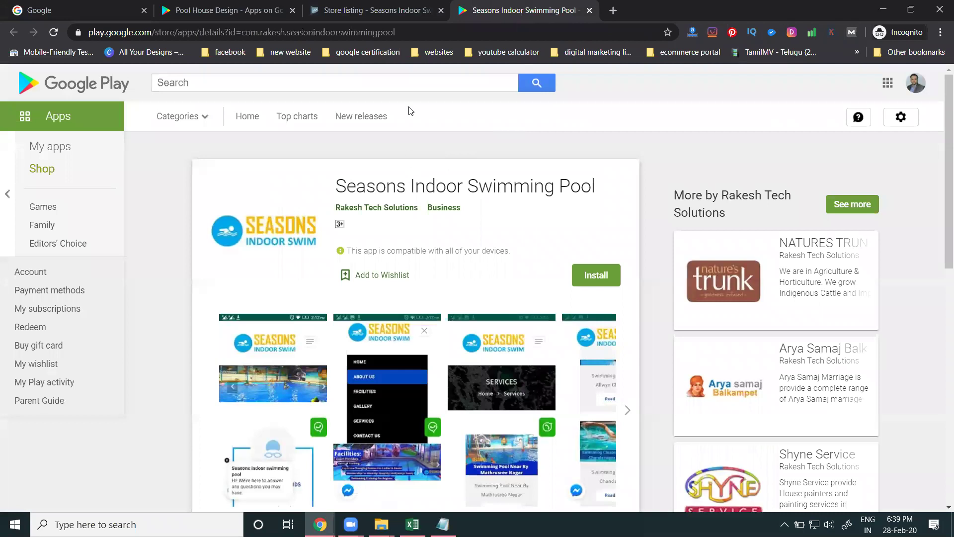
pyautogui.click(382, 9)
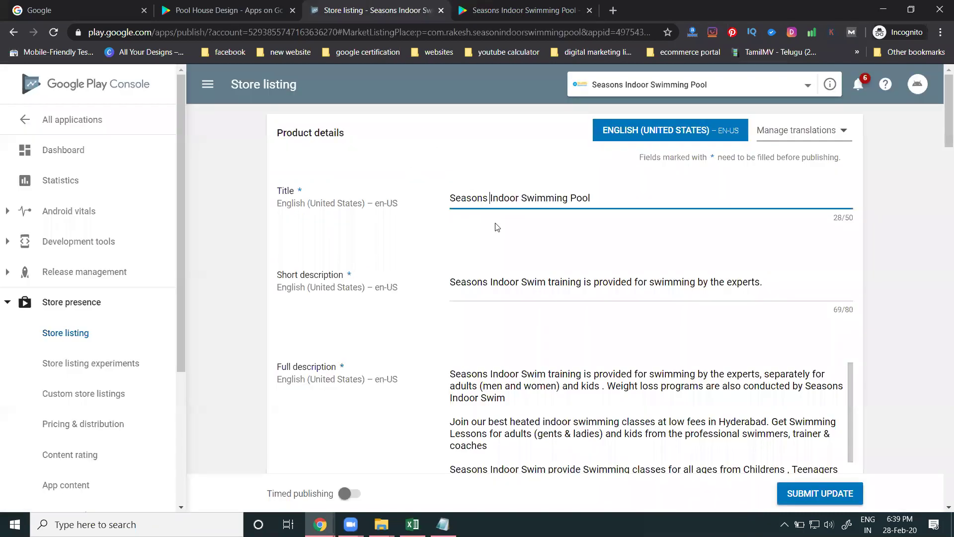
pyautogui.tripleClick(499, 286)
pyautogui.write('Sea')
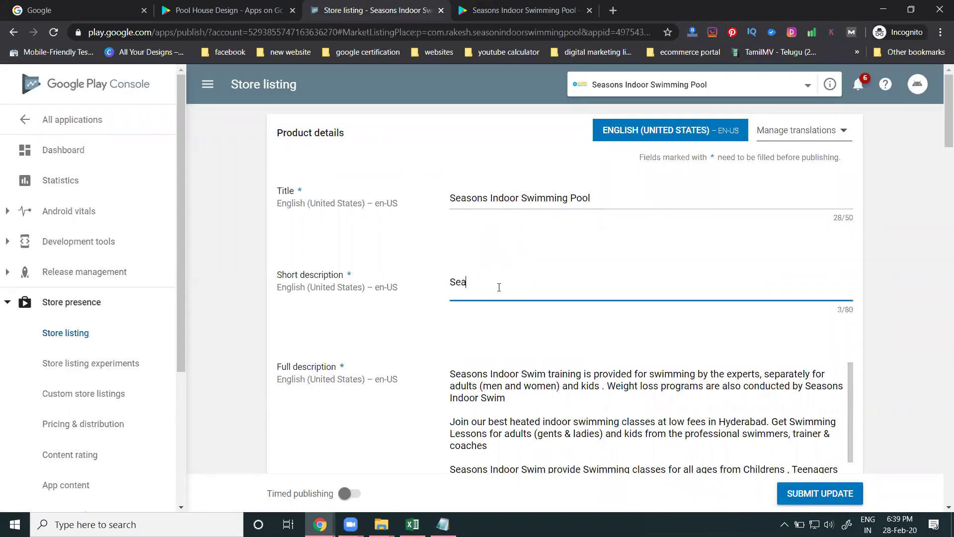
pyautogui.write('son Indoor swimming')
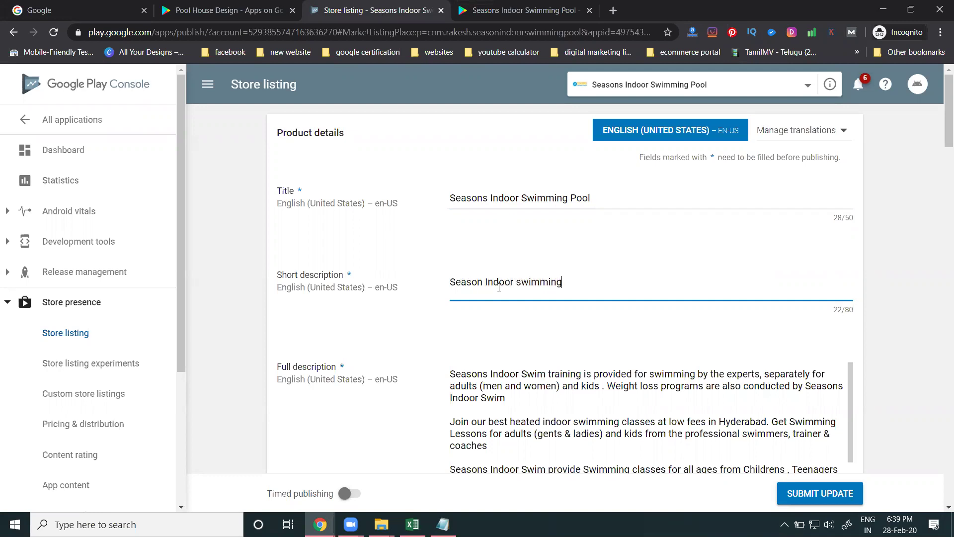
pyautogui.write(' pool kondapur gachibowli')
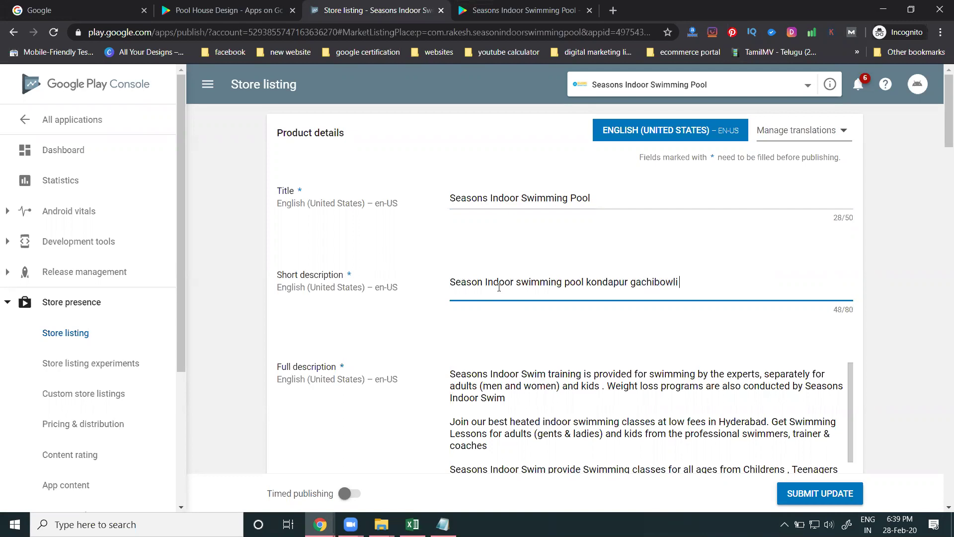
pyautogui.write(' hyderabad')
pyautogui.click(585, 284)
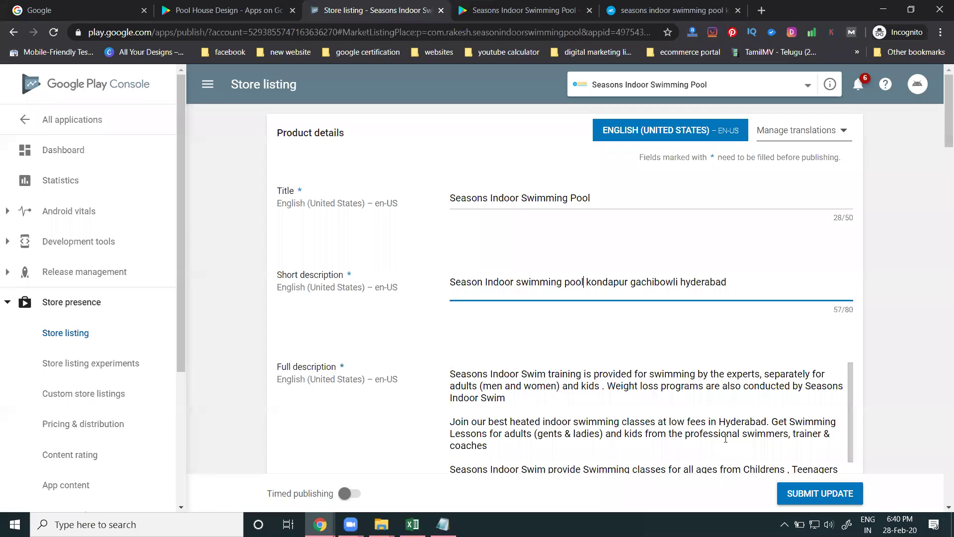
# Select 'for adults (gents & ladies) and kids' on the seasonsindoorswim.com homepage and return to the listing
pyautogui.click(631, 11)
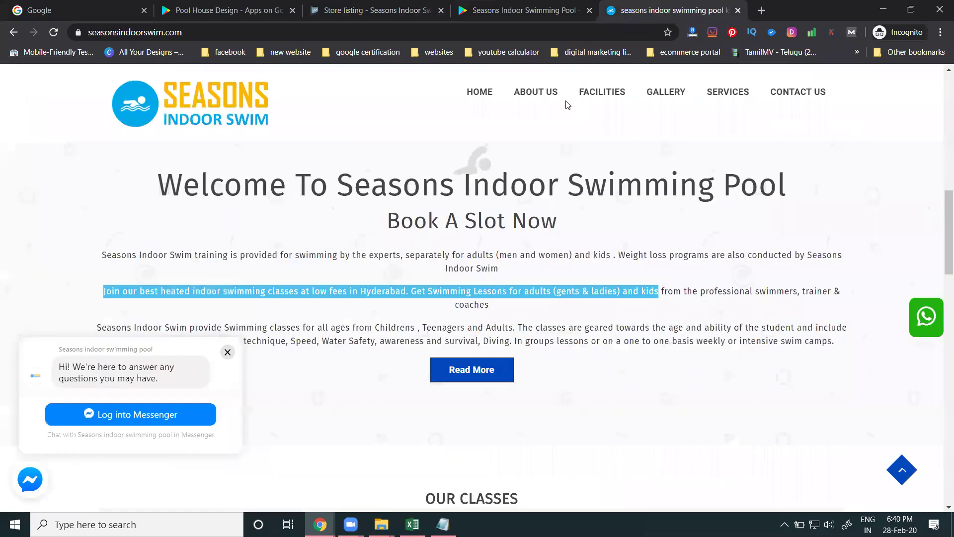
pyautogui.click(348, 277)
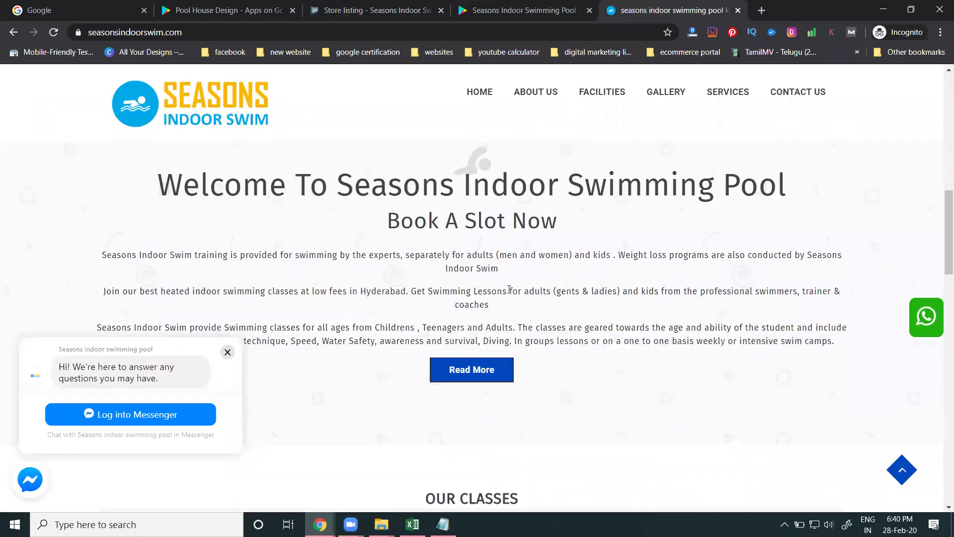
pyautogui.moveTo(510, 289); pyautogui.dragTo(659, 292)
pyautogui.hotkey('ctrl', 'c')
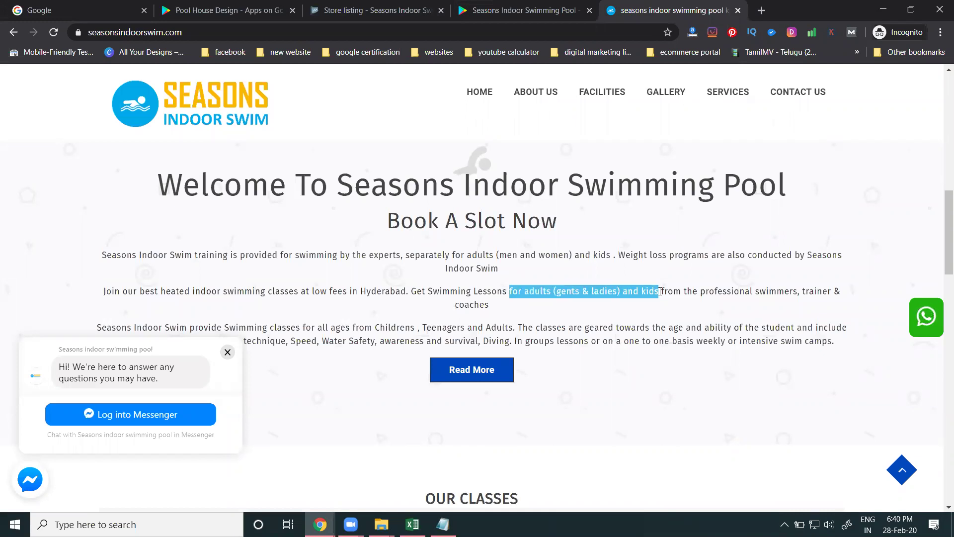
pyautogui.click(350, 11)
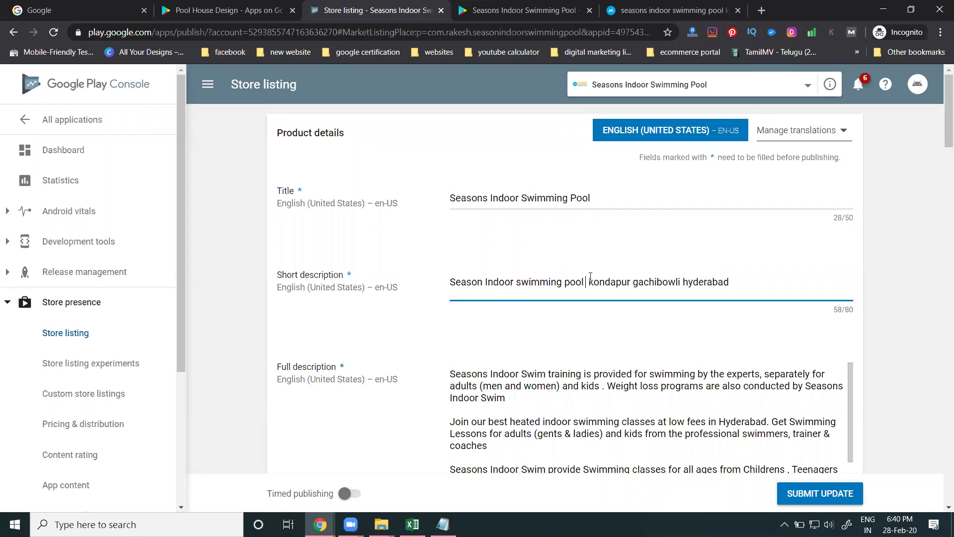
# Insert 'for adults and kids' after 'pool' in the short description, deleting 'hyderabad' and '(gents & ladies)'
pyautogui.hotkey('ctrl', 'v')
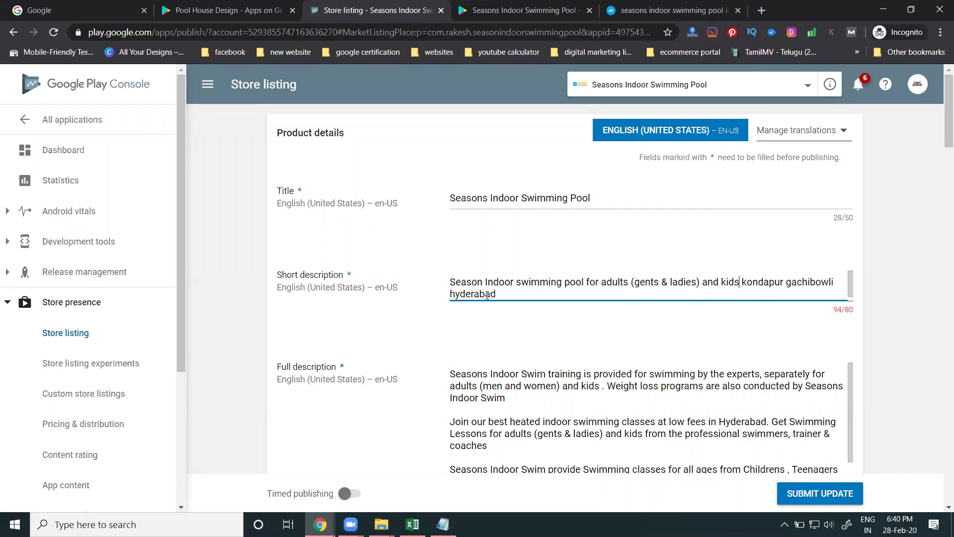
pyautogui.doubleClick(478, 294)
pyautogui.press('BackSpace')
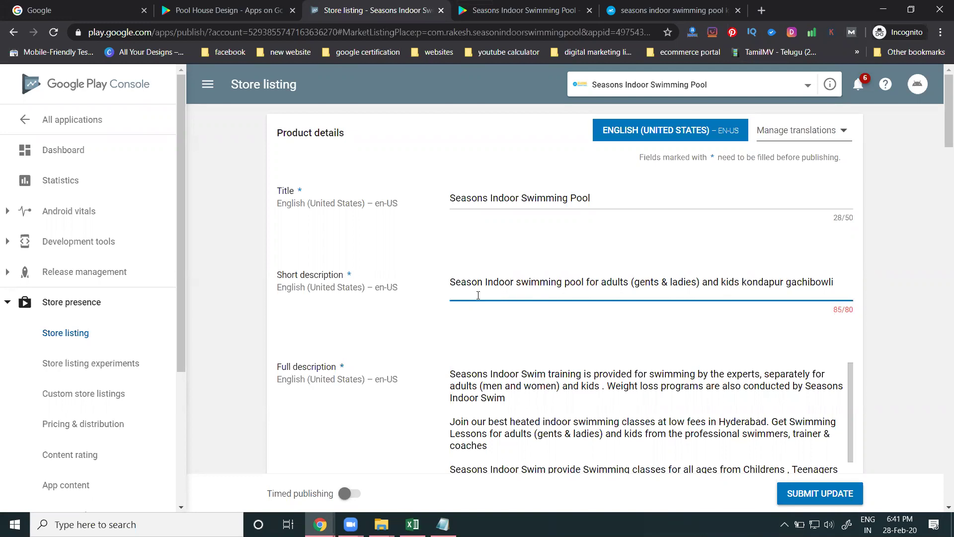
pyautogui.press('BackSpace')
pyautogui.moveTo(700, 282); pyautogui.dragTo(630, 284)
pyautogui.press('BackSpace')
pyautogui.press('BackSpace')
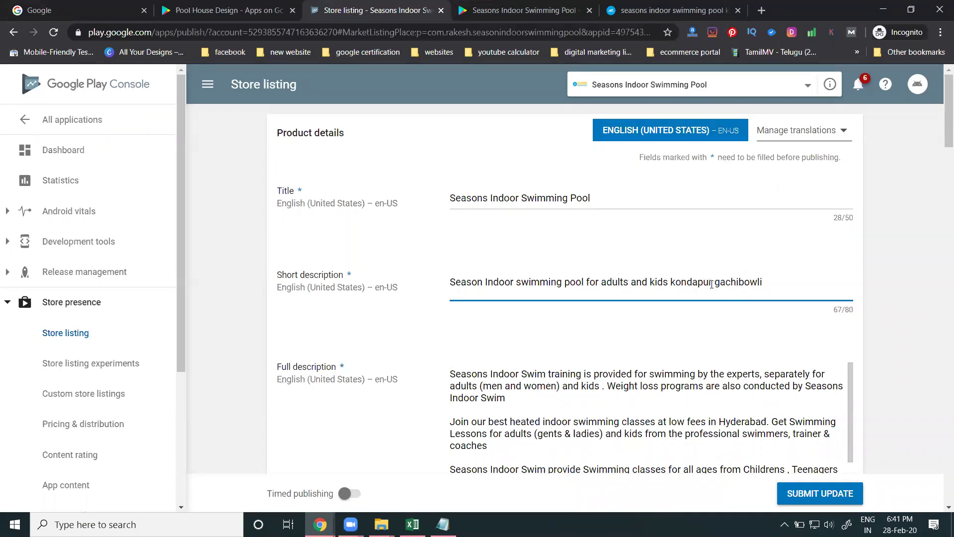
# Move the 'Join our best heated' classes paragraph to the start of the full description
pyautogui.scroll(-3, 715, 282)
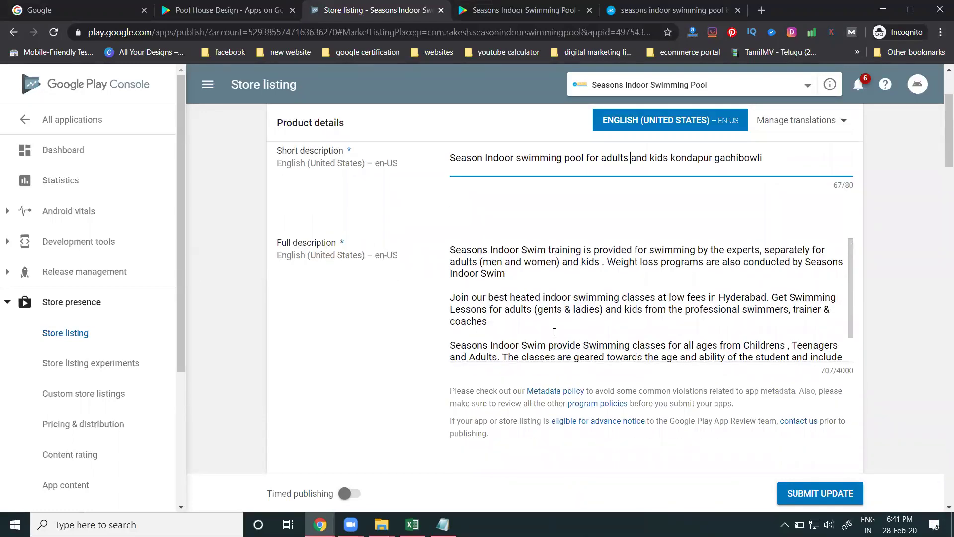
pyautogui.scroll(-3, 555, 332)
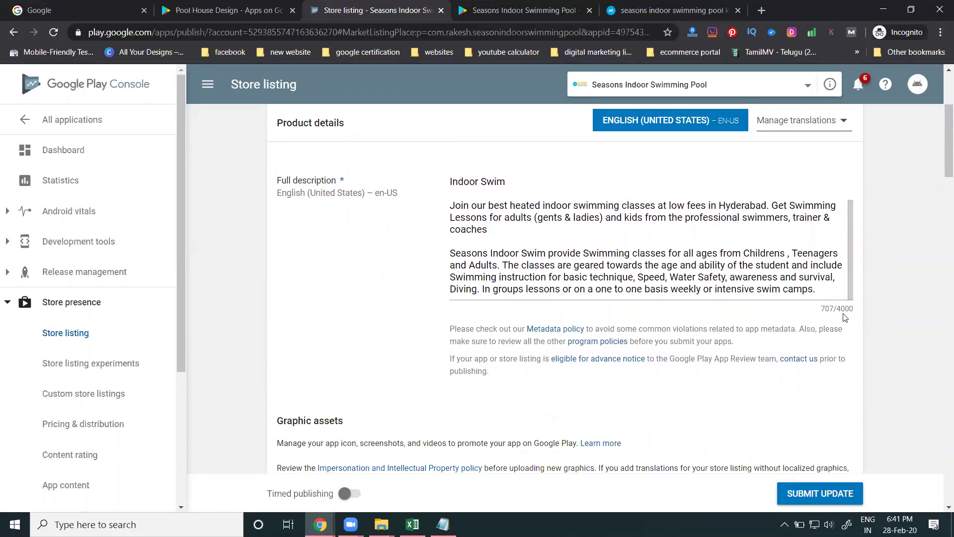
pyautogui.moveTo(442, 524)
pyautogui.scroll(2, 587, 251)
pyautogui.moveTo(501, 264); pyautogui.dragTo(444, 242)
pyautogui.hotkey('ctrl', 'c')
pyautogui.press('BackSpace')
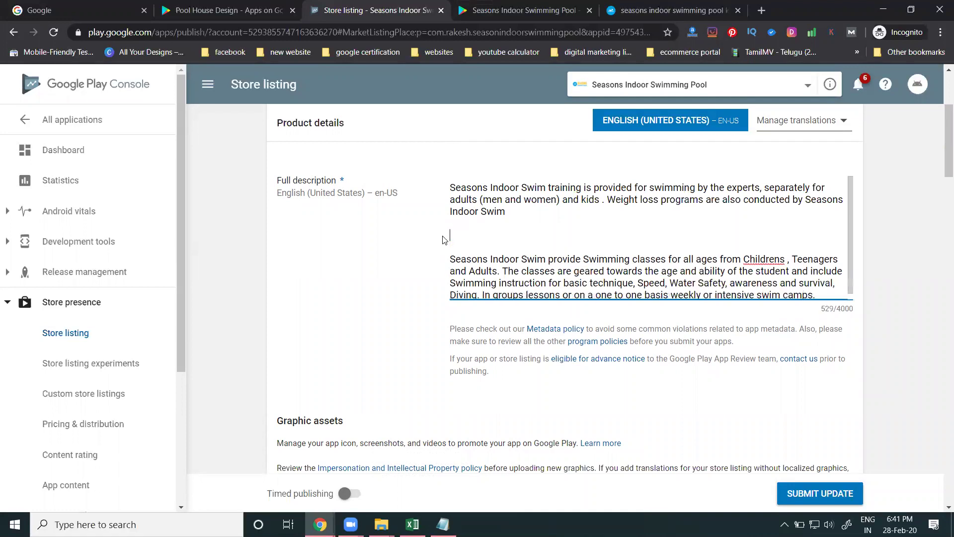
pyautogui.scroll(4, 541, 225)
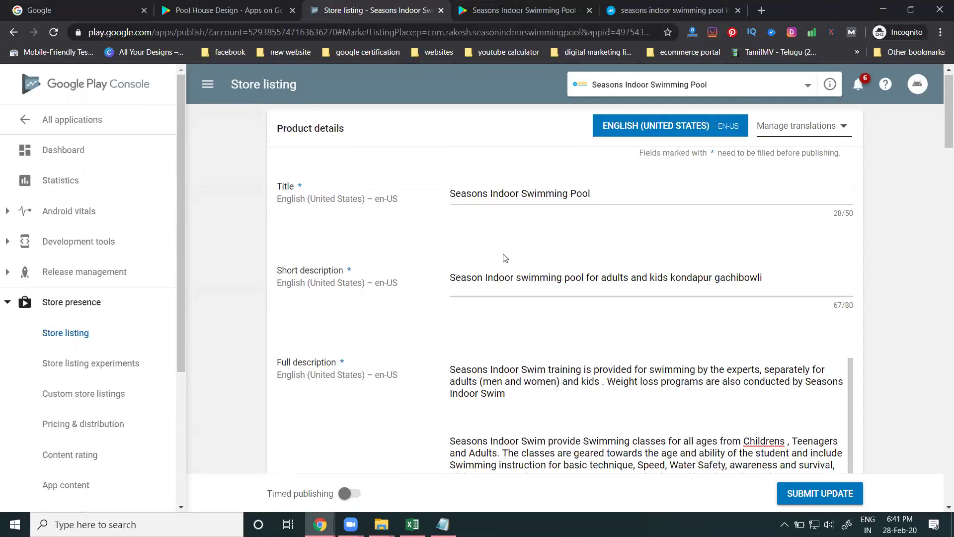
pyautogui.hotkey('ctrl', 'v')
pyautogui.press('Return')
pyautogui.press('Return')
# Append 'in Kondapur, gachibowli., kothaguda, hafeezpet.' after 'coaches' in that paragraph
pyautogui.click(491, 393)
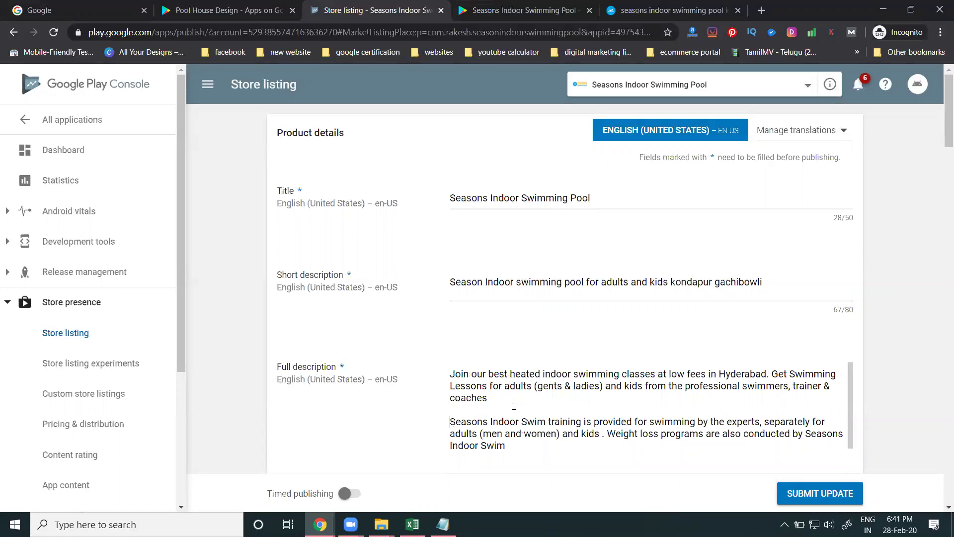
pyautogui.write('in Kond')
pyautogui.write('apur,')
pyautogui.write(' gachibowli')
pyautogui.write('.')
pyautogui.write(', kothagu')
pyautogui.write('da,')
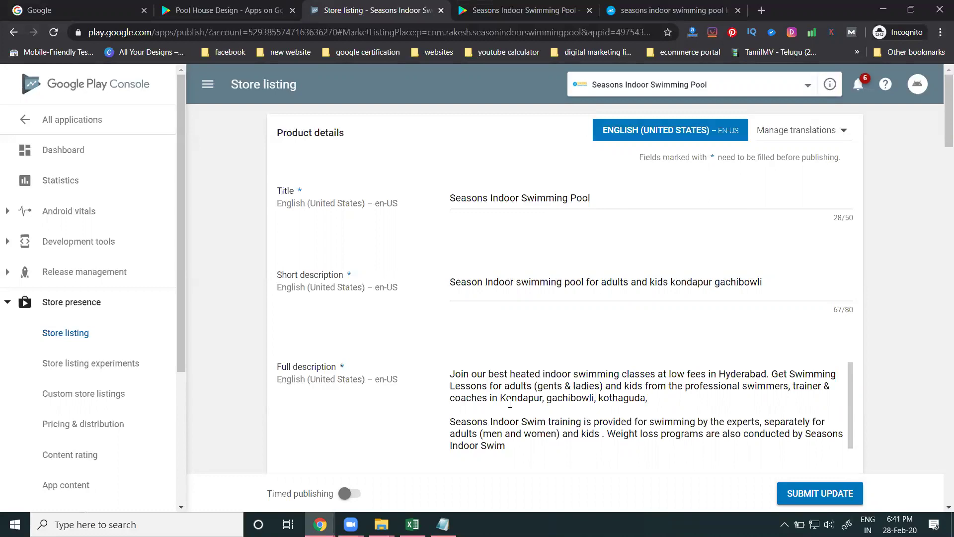
pyautogui.write('hafeezpet.')
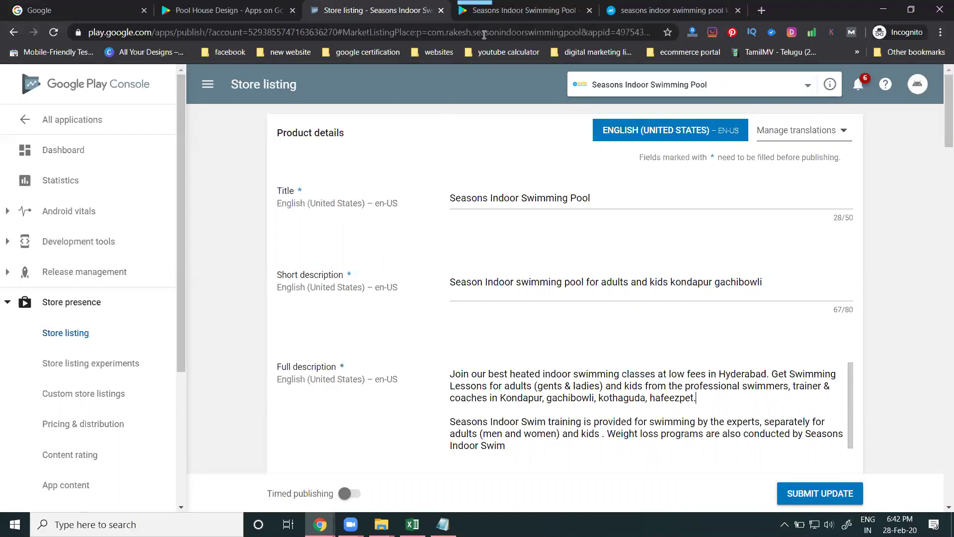
pyautogui.click(503, 11)
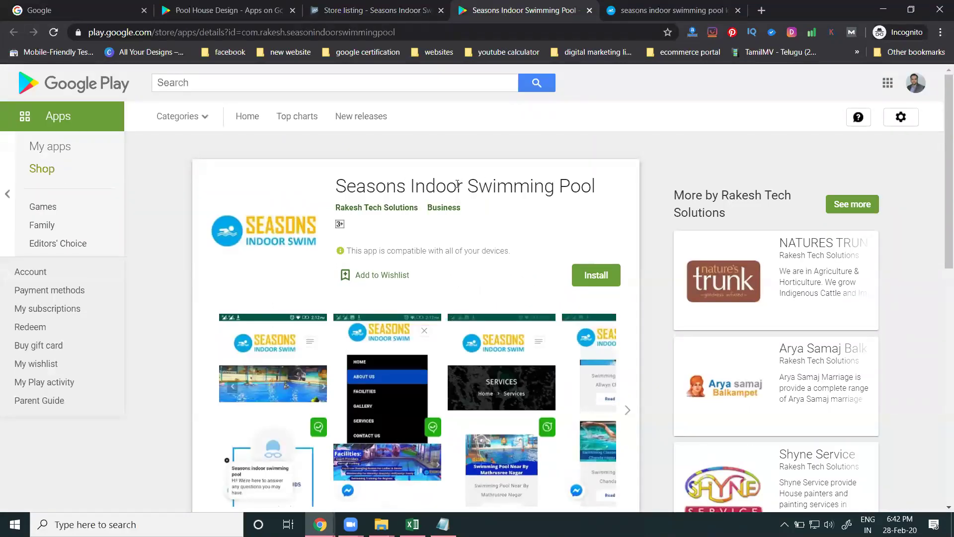
# Fix the short description to 'Seasons Indoor swimming pool for adults and kids in kondapur gachibowli'
pyautogui.click(343, 10)
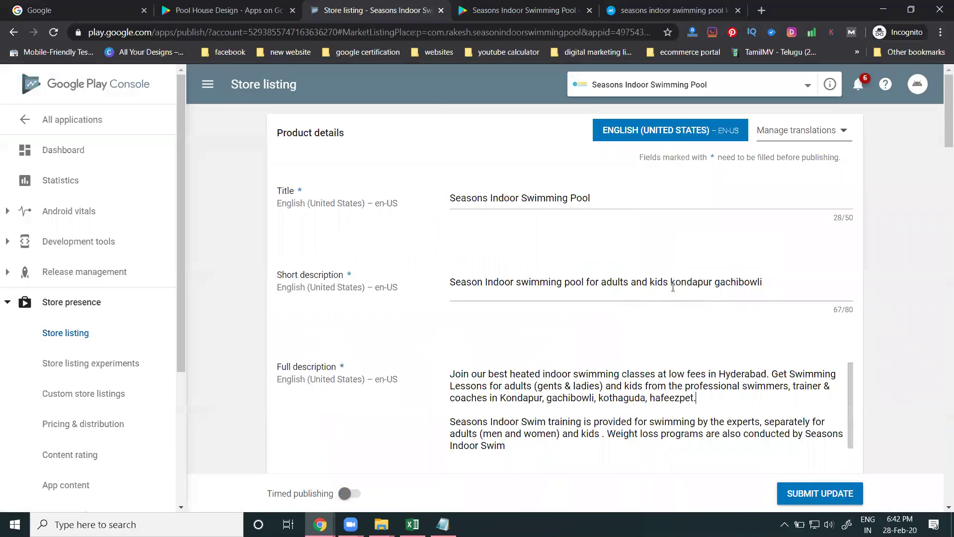
pyautogui.click(482, 283)
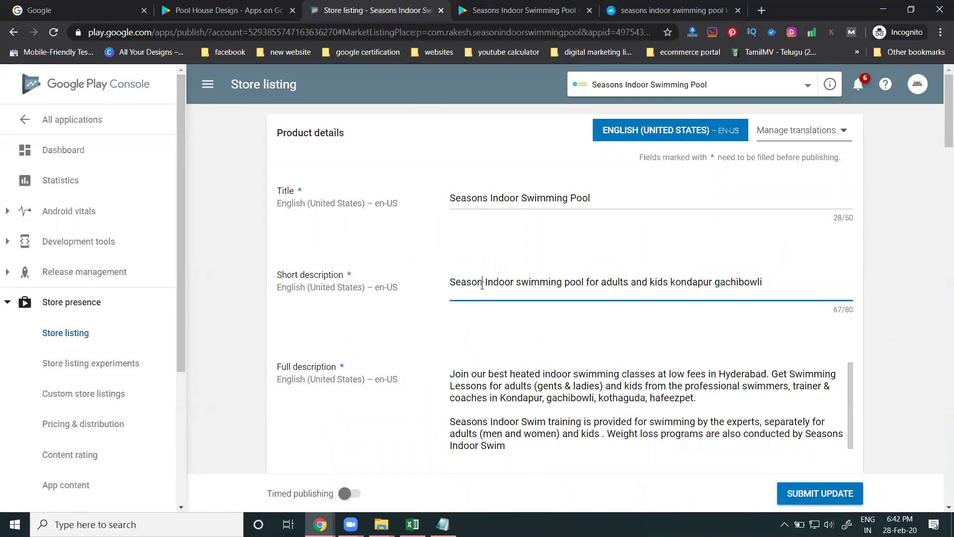
pyautogui.write('s')
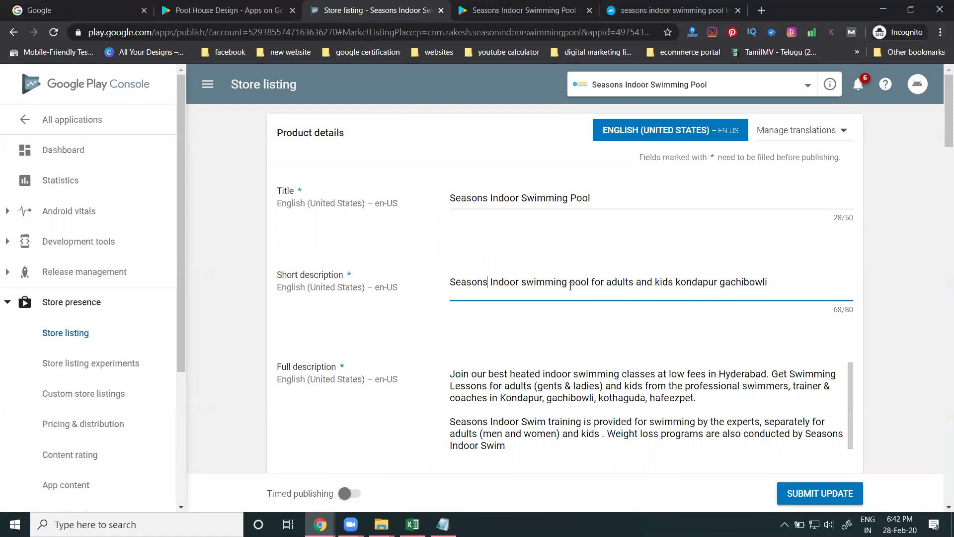
pyautogui.click(678, 283)
pyautogui.write('in')
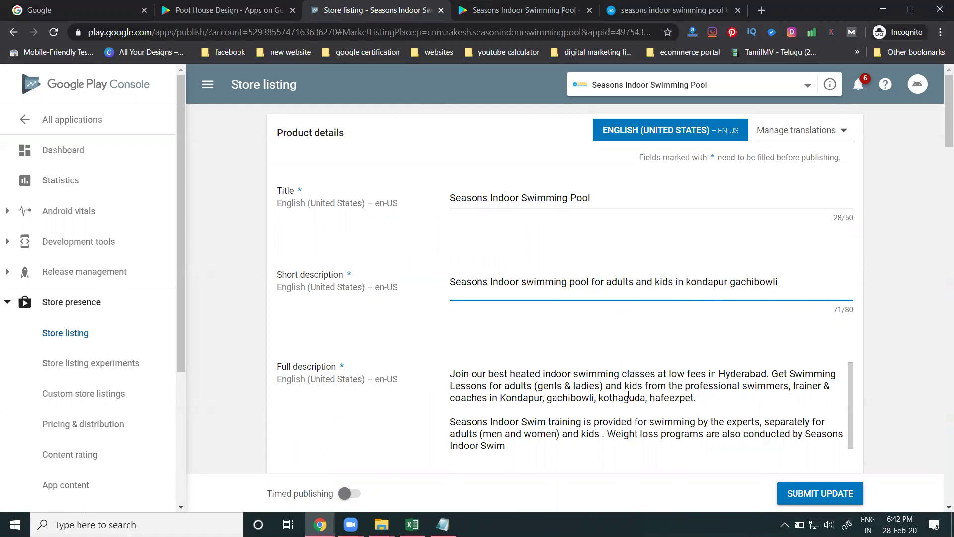
# Review the full description, closing the developer tools panel that opened
pyautogui.scroll(-4, 875, 328)
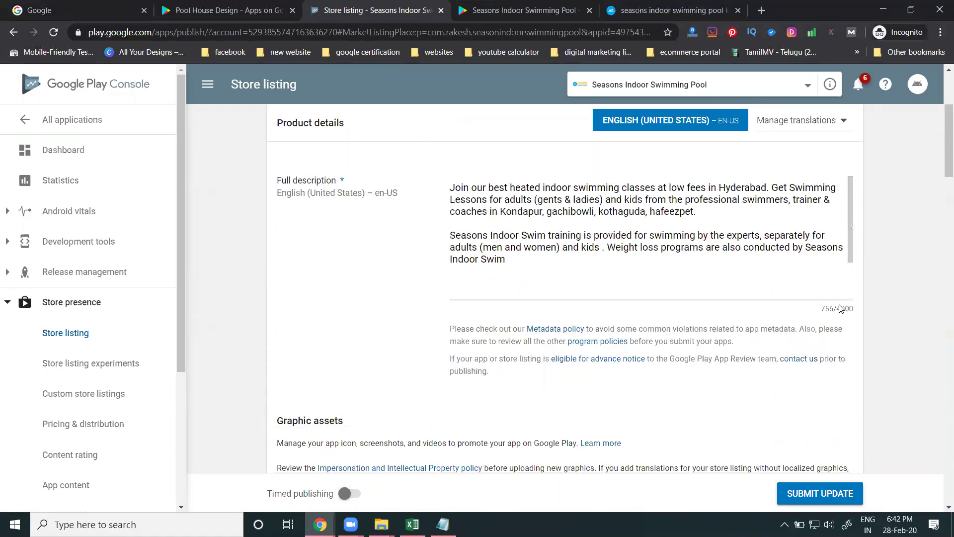
pyautogui.scroll(-1, 645, 258)
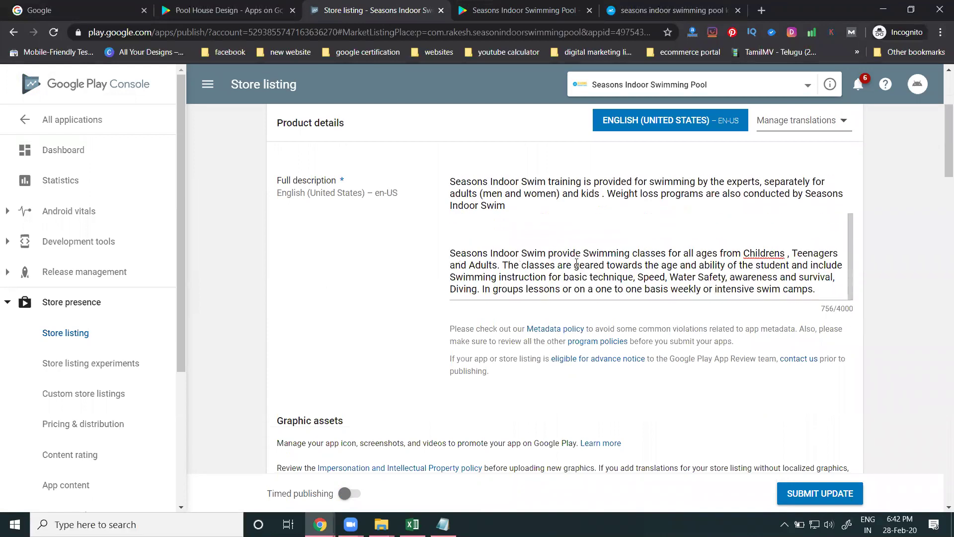
pyautogui.click(516, 230)
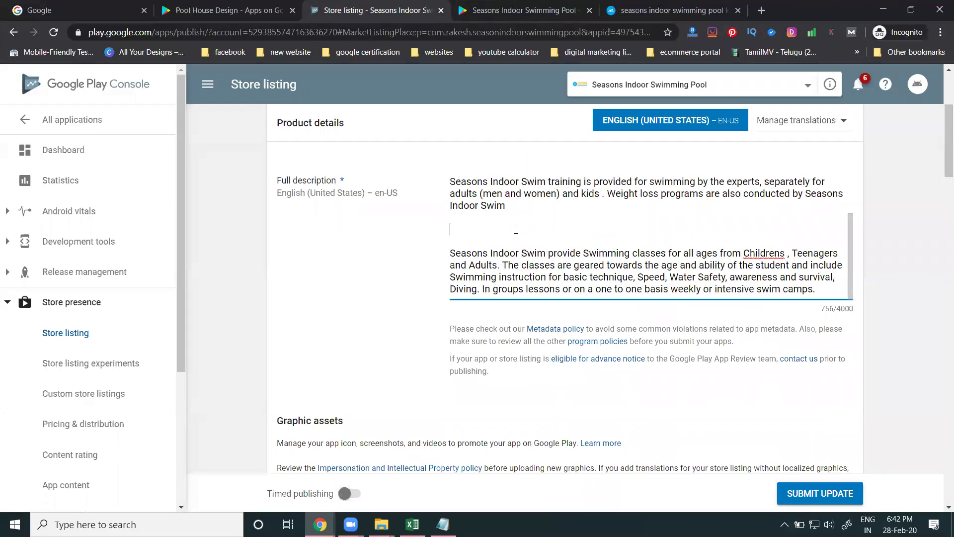
pyautogui.hotkey('ctrl', 'shift', 'i')
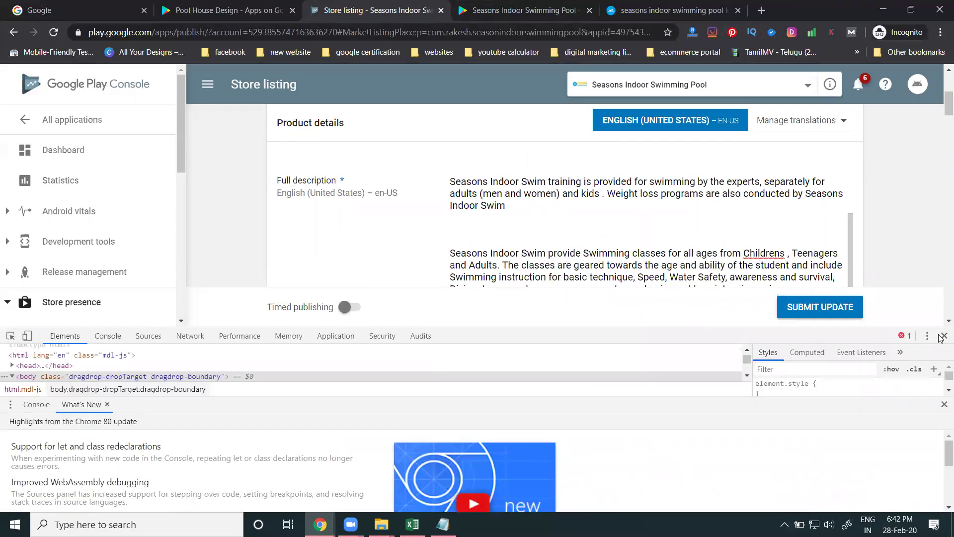
pyautogui.click(943, 336)
pyautogui.scroll(1, 469, 224)
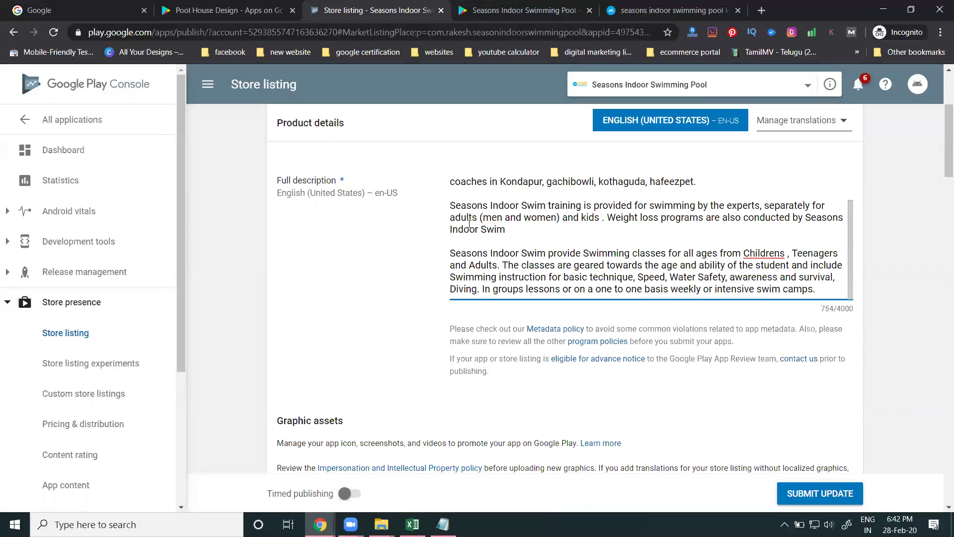
pyautogui.scroll(-6, 592, 267)
pyautogui.scroll(4, 795, 258)
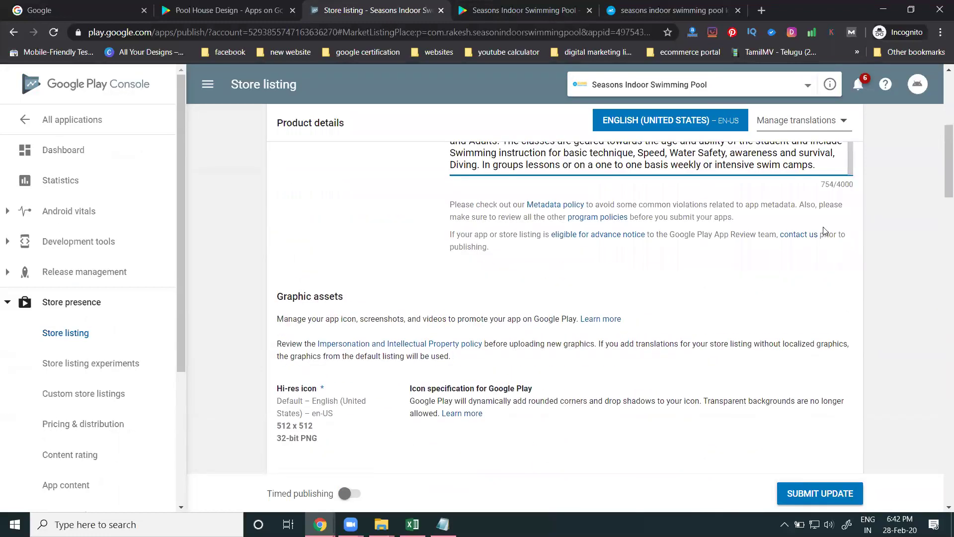
pyautogui.scroll(-1, 832, 224)
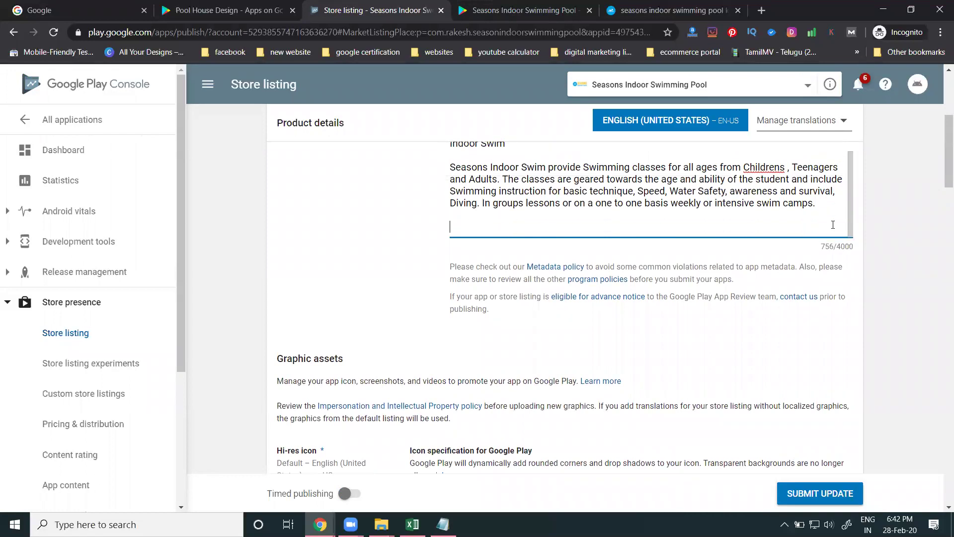
# Compare the description wording against the pool website, then bring up File Explorer
pyautogui.click(638, 10)
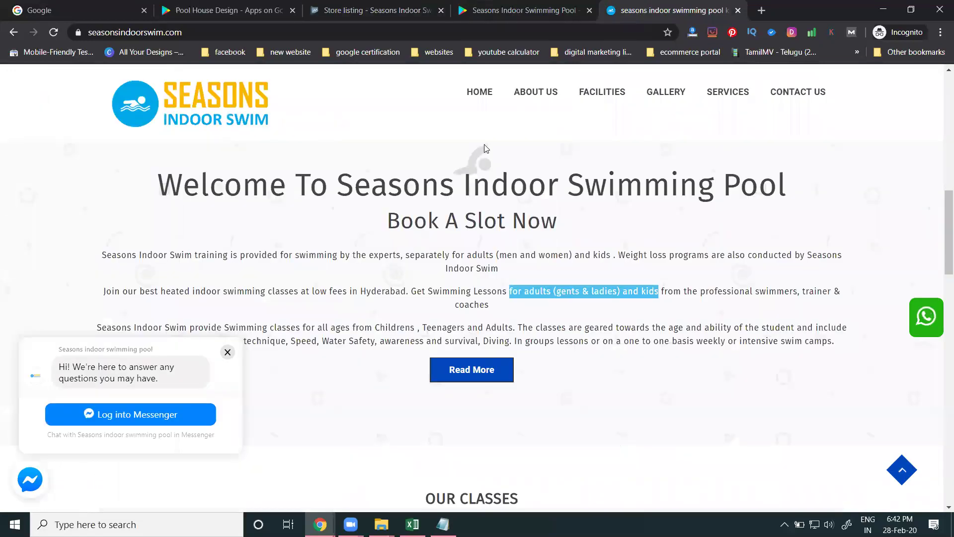
pyautogui.scroll(-4, 561, 187)
pyautogui.scroll(4, 561, 188)
pyautogui.click(377, 10)
pyautogui.scroll(5, 547, 203)
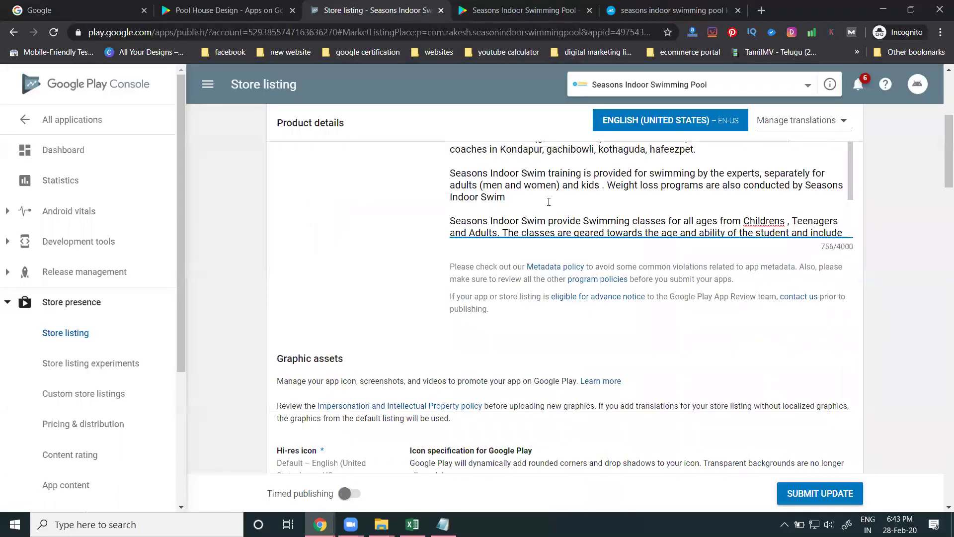
pyautogui.scroll(3, 526, 248)
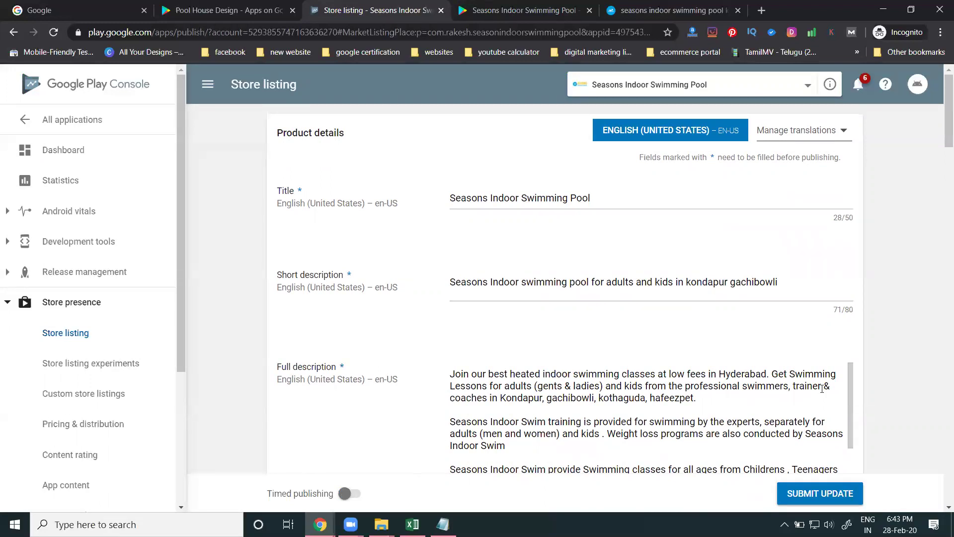
pyautogui.scroll(-2, 875, 377)
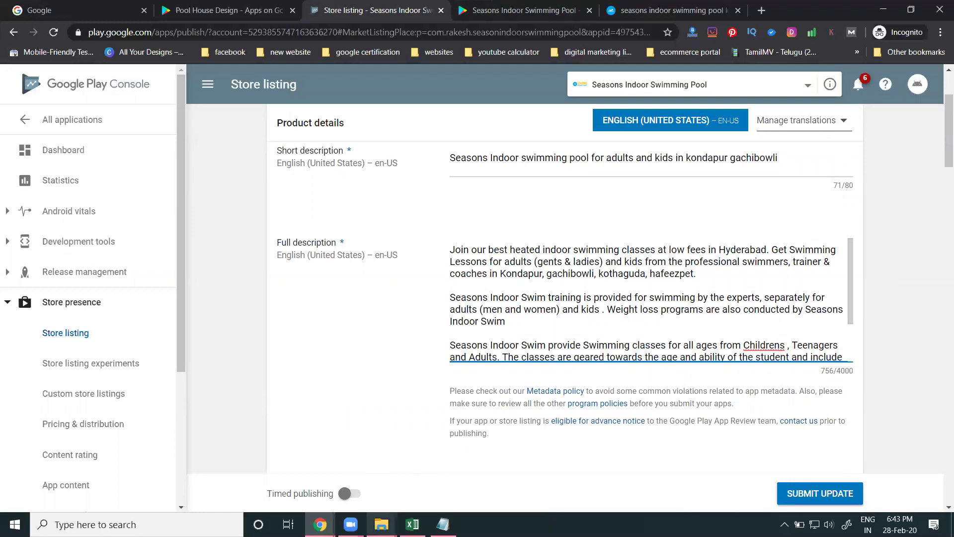
pyautogui.click(382, 524)
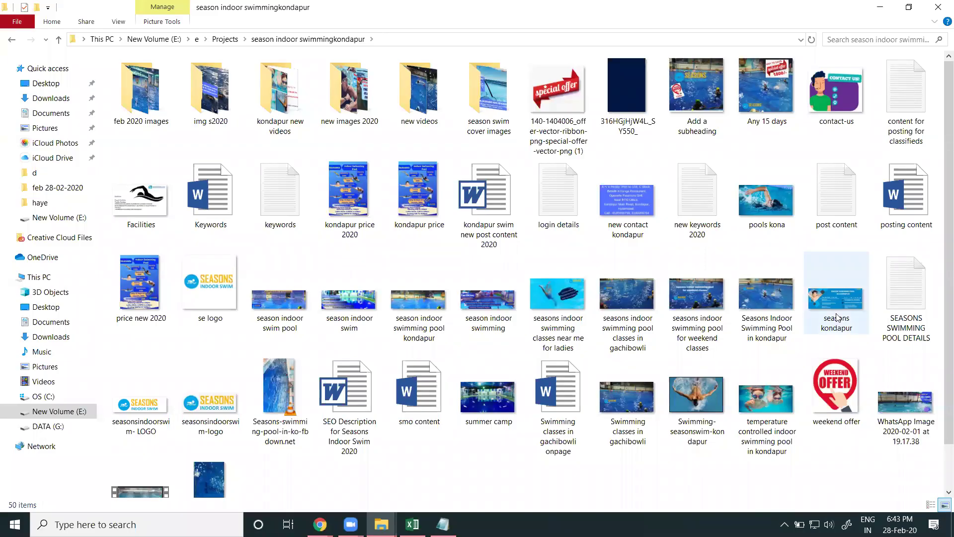
# Open 'posting content' in Word, select its health benefits and facilities text, then minimize Word and Explorer
pyautogui.doubleClick(905, 196)
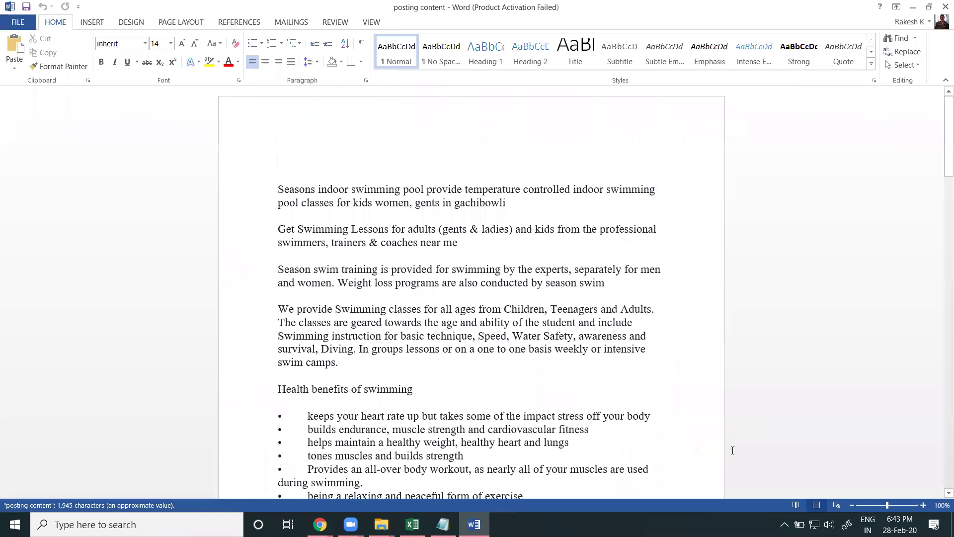
pyautogui.scroll(-6, 733, 450)
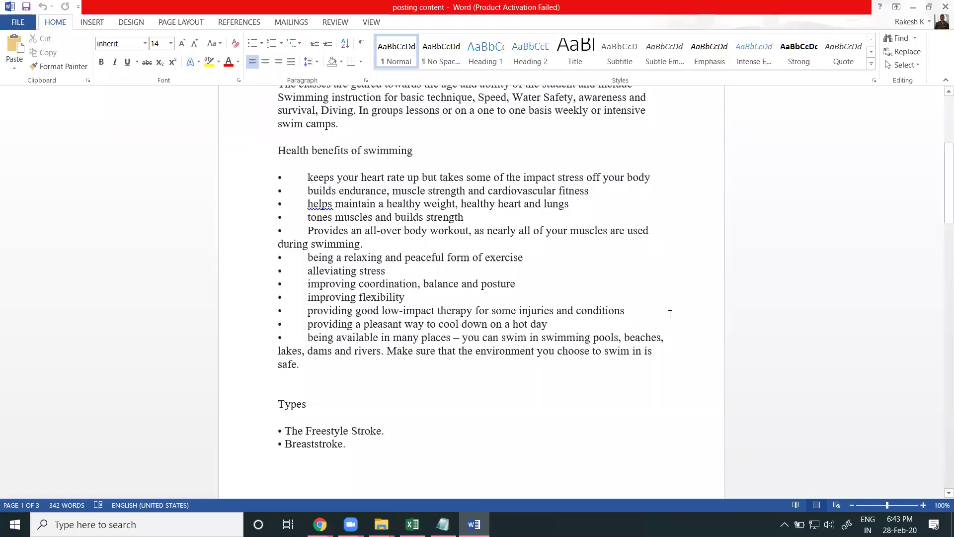
pyautogui.moveTo(278, 149)
pyautogui.mouseDown()
pyautogui.moveTo(298, 256)
pyautogui.moveTo(283, 245)
pyautogui.moveTo(291, 263)
pyautogui.mouseUp()
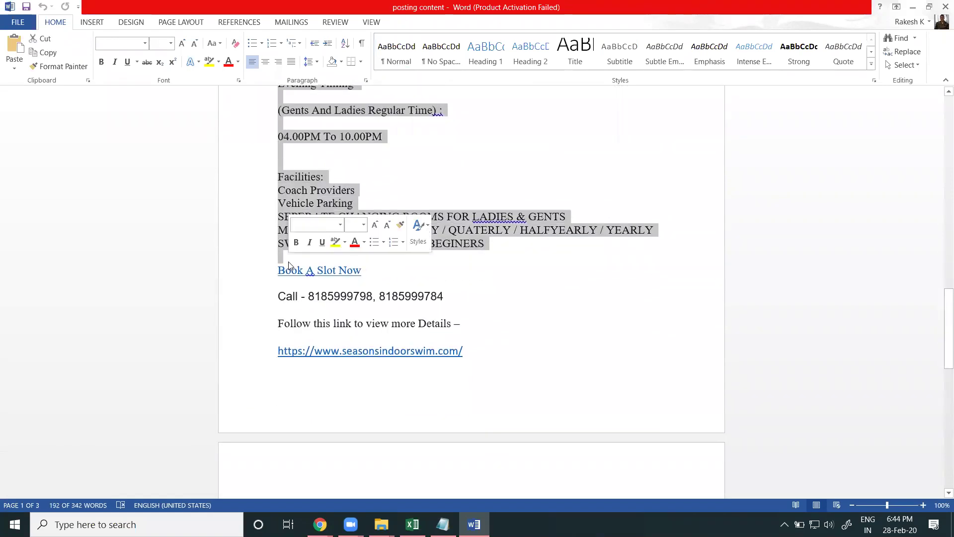
pyautogui.click(914, 6)
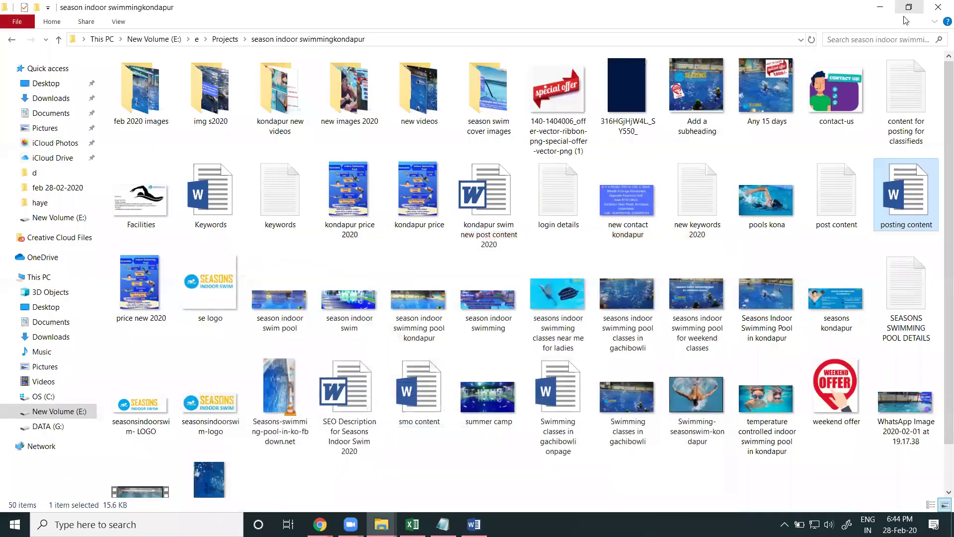
pyautogui.click(883, 10)
pyautogui.scroll(-1, 594, 335)
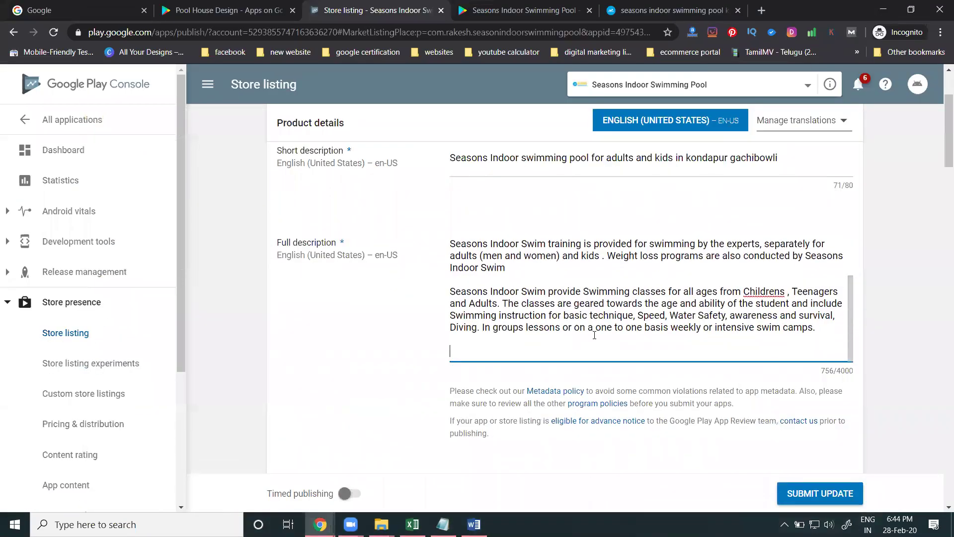
# Paste the Facilities list into the full description, bringing it to 2044/4000 characters
pyautogui.hotkey('ctrl', 'v')
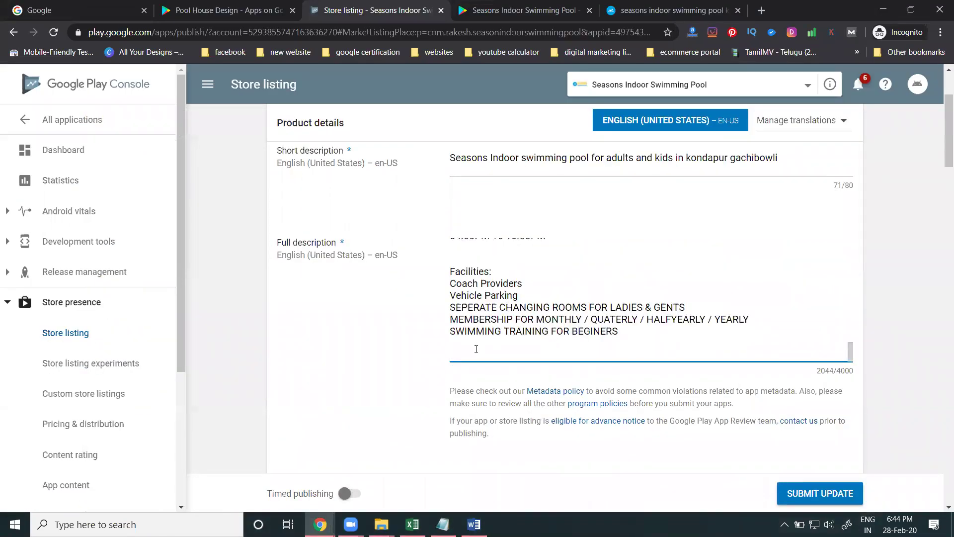
pyautogui.scroll(-20, 903, 346)
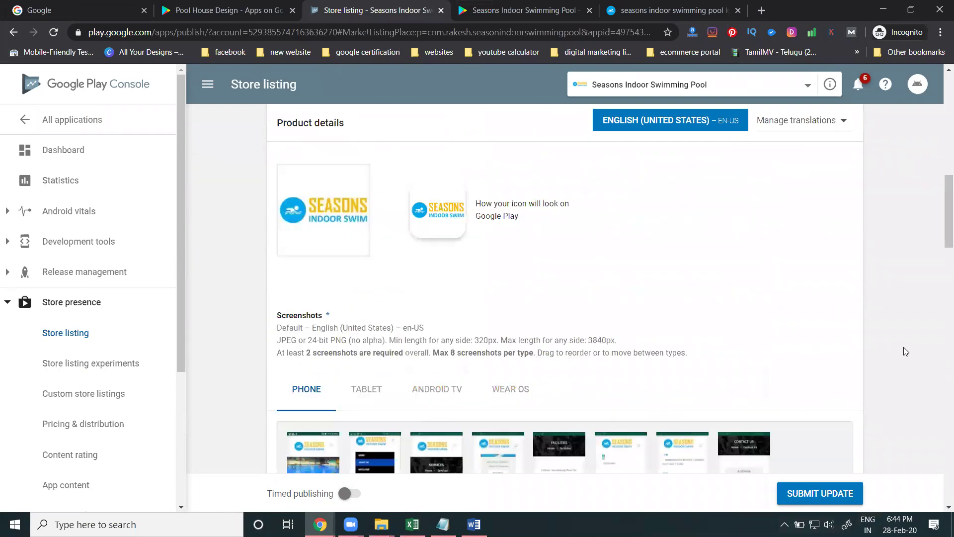
pyautogui.scroll(-8, 904, 347)
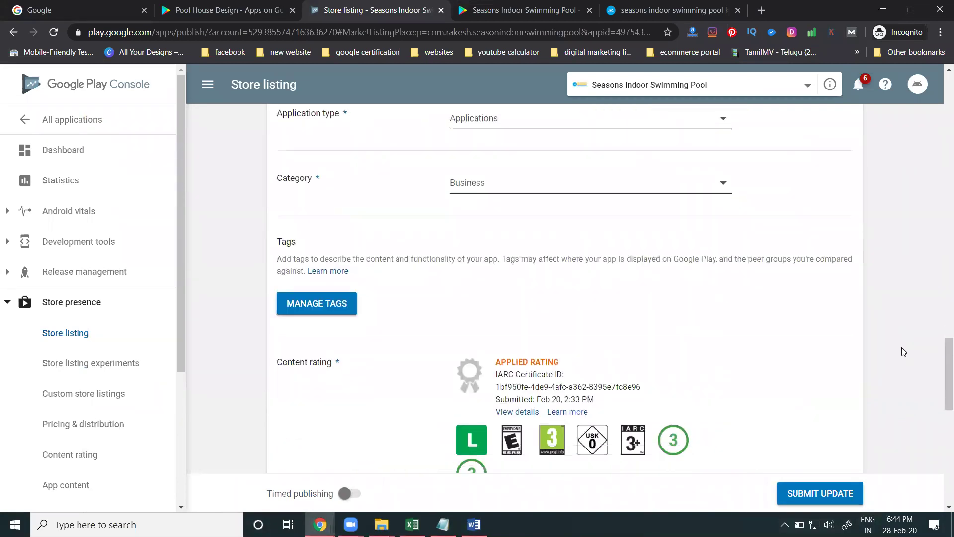
pyautogui.scroll(-10, 328, 272)
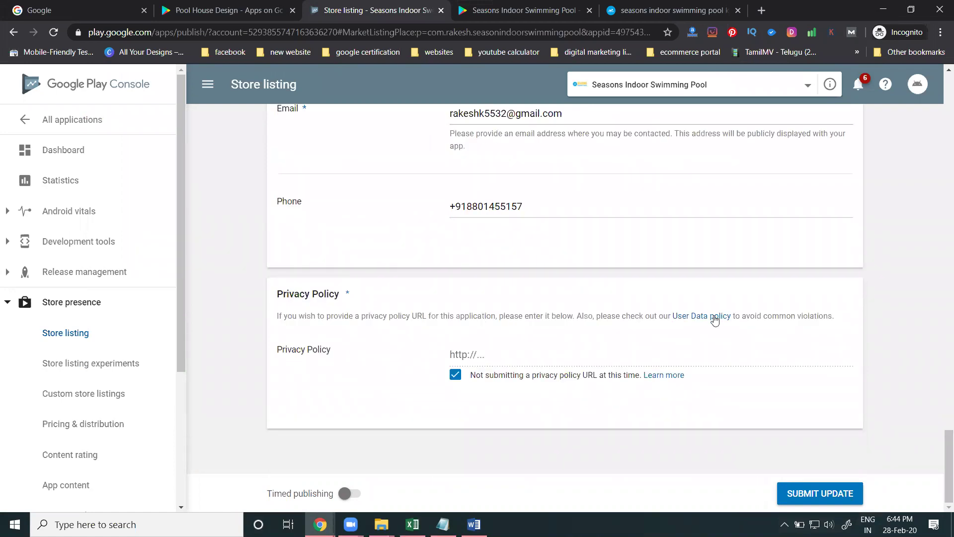
pyautogui.scroll(6, 766, 313)
pyautogui.scroll(9, 767, 313)
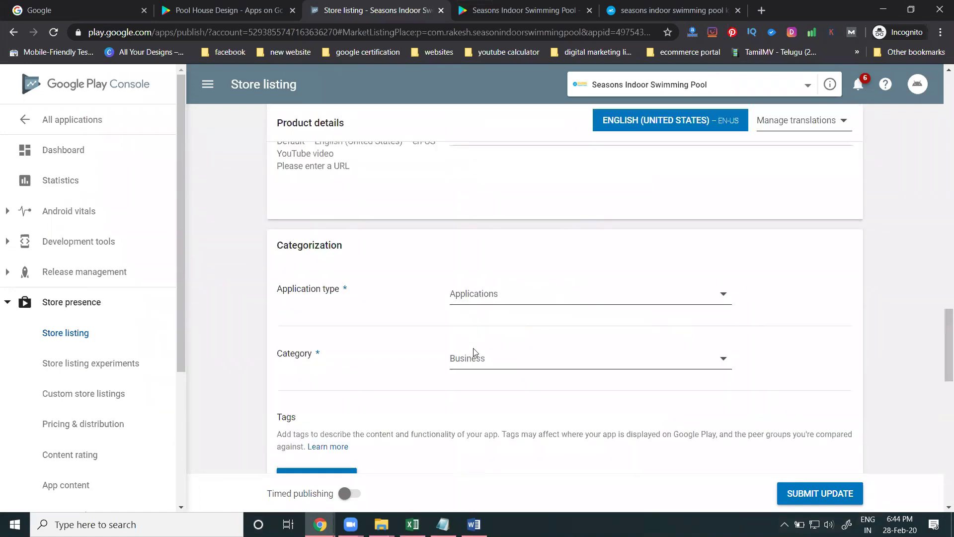
# Switch the app category under Categorization from Business to Health & Fitness
pyautogui.click(486, 366)
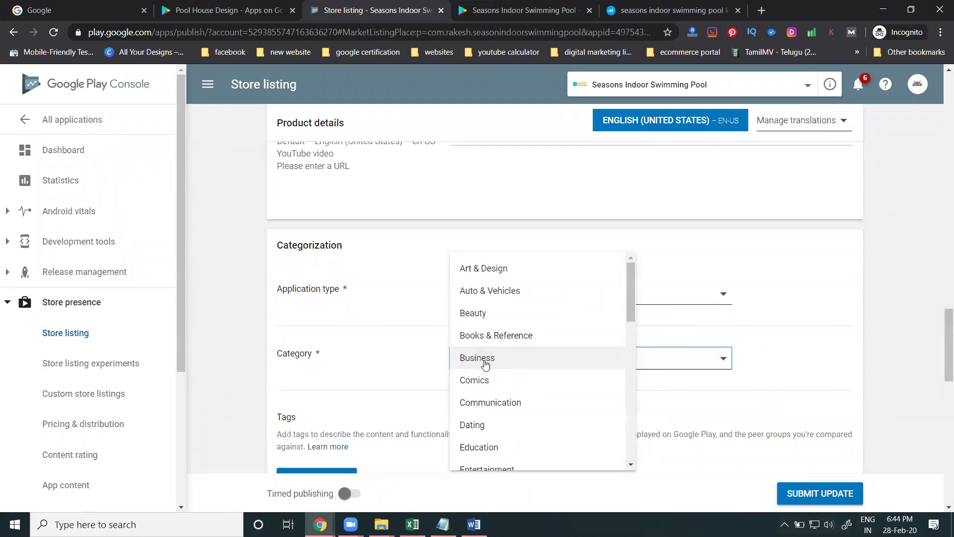
pyautogui.scroll(-5, 486, 365)
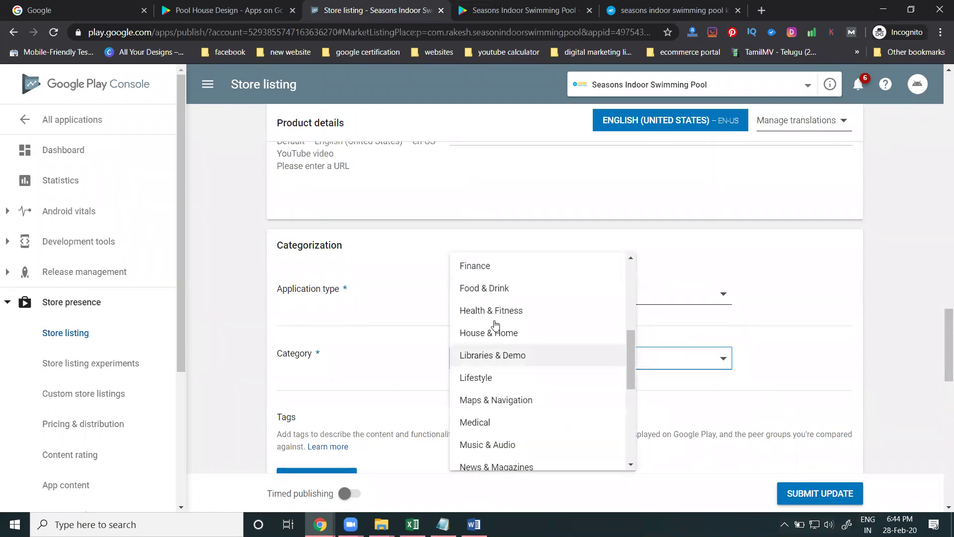
pyautogui.click(495, 312)
pyautogui.scroll(3, 879, 312)
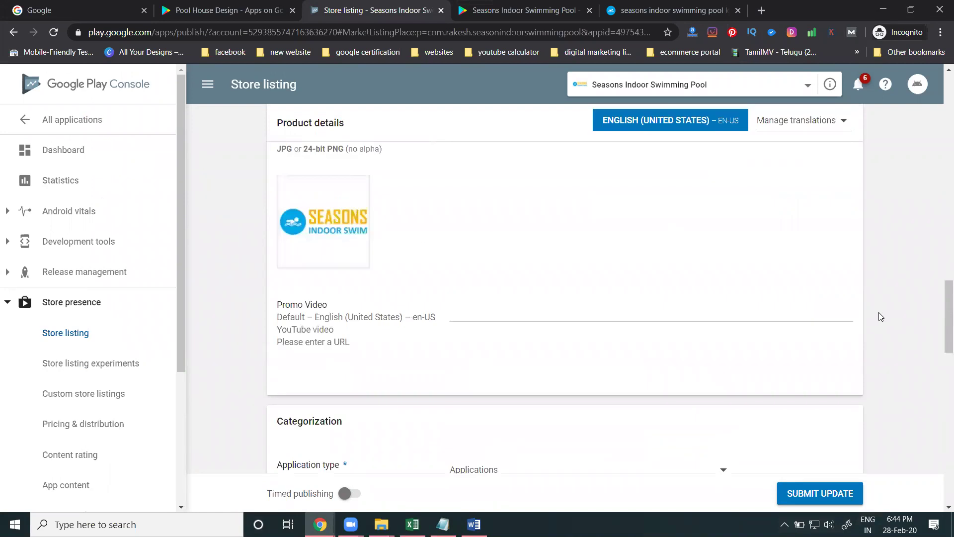
pyautogui.scroll(12, 878, 312)
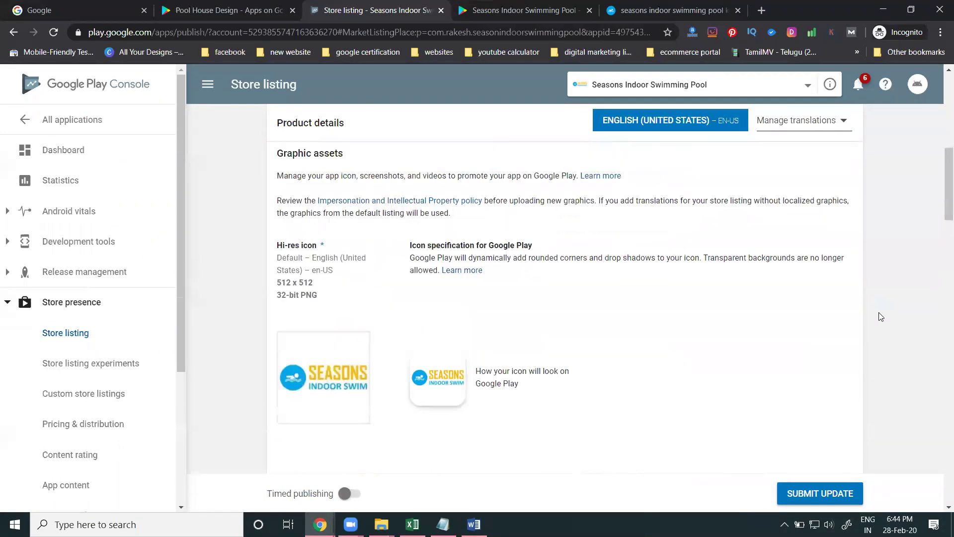
pyautogui.scroll(8, 879, 312)
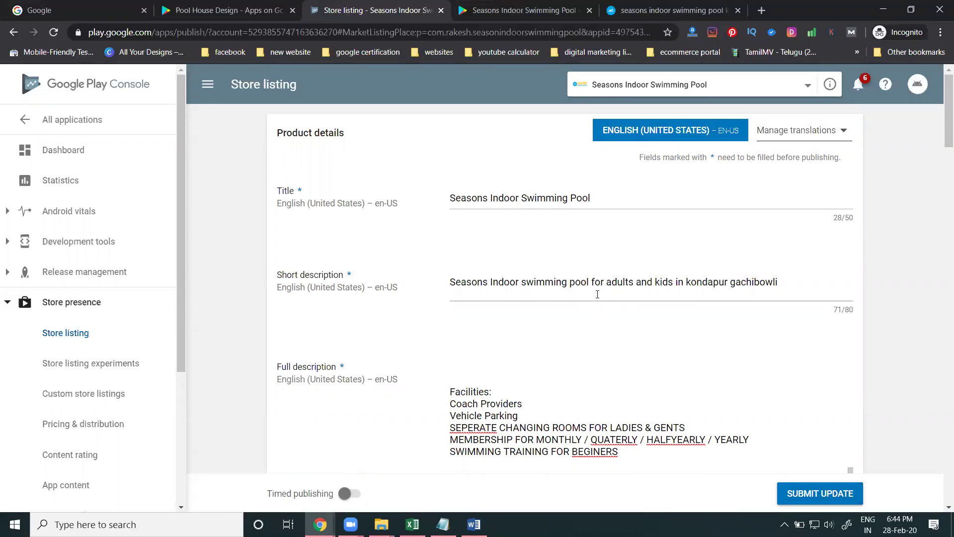
# Review the completed form and submit the store listing update
pyautogui.scroll(-1, 597, 294)
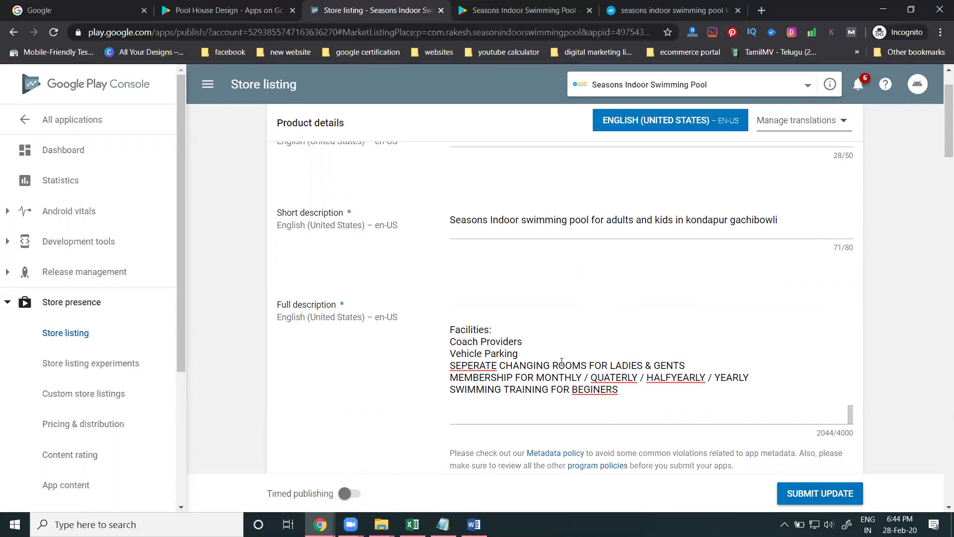
pyautogui.scroll(1, 366, 249)
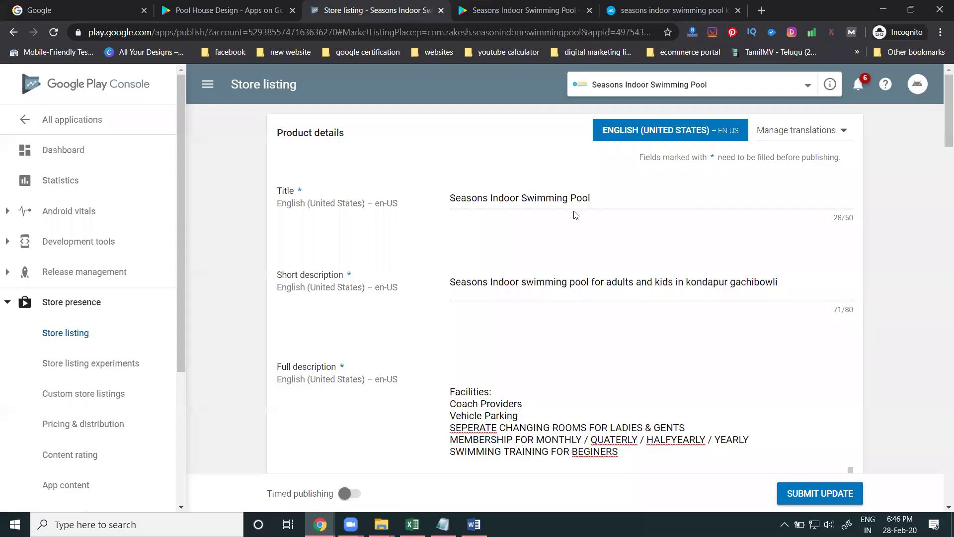
pyautogui.scroll(-8, 439, 279)
pyautogui.scroll(-5, 443, 287)
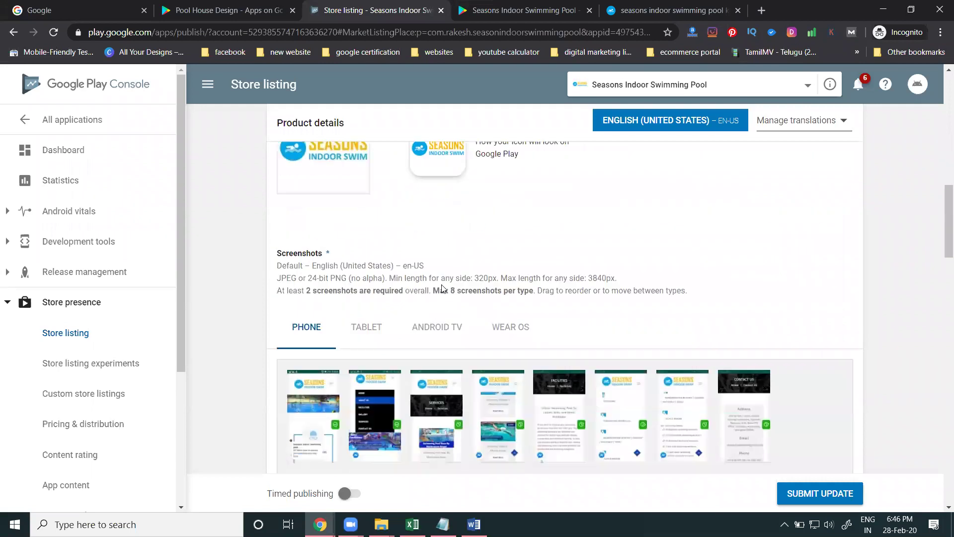
pyautogui.scroll(-10, 442, 287)
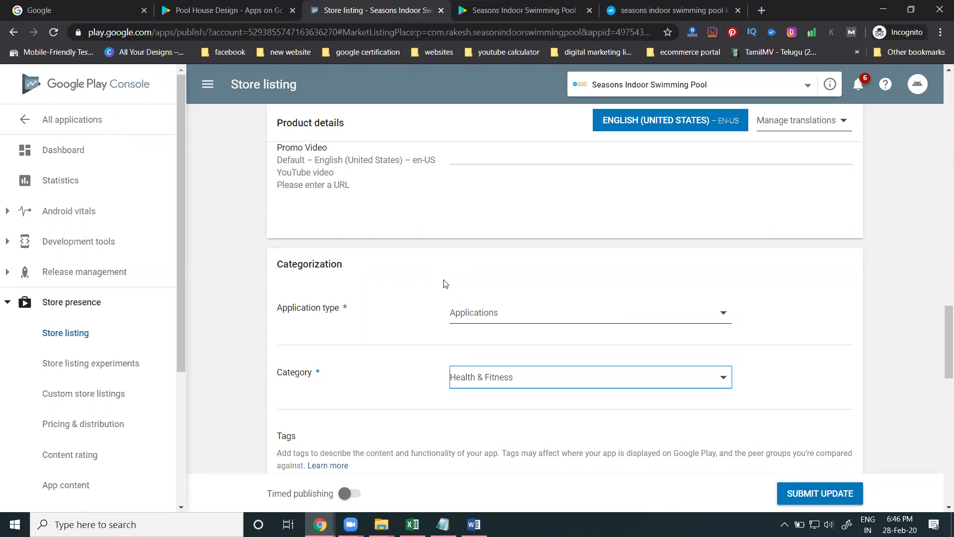
pyautogui.click(844, 493)
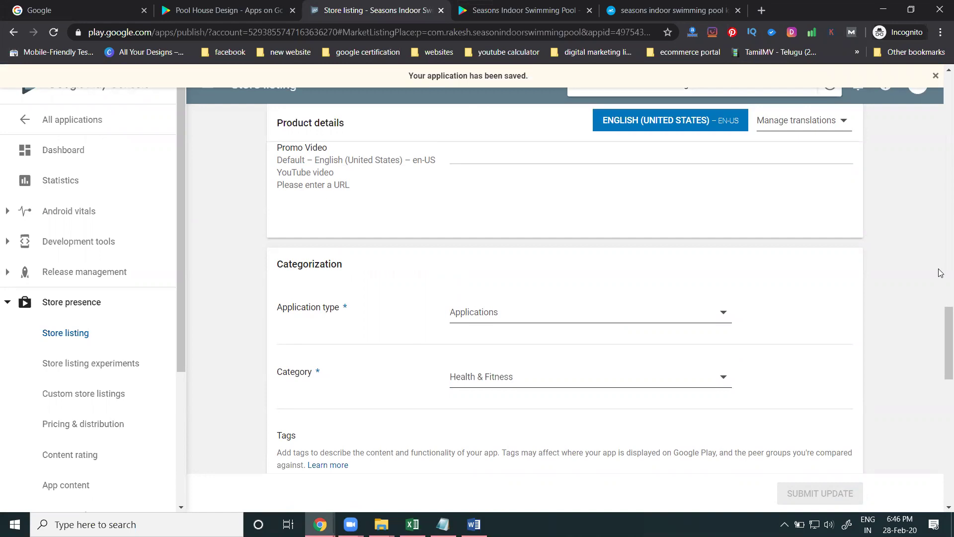
pyautogui.scroll(10, 490, 194)
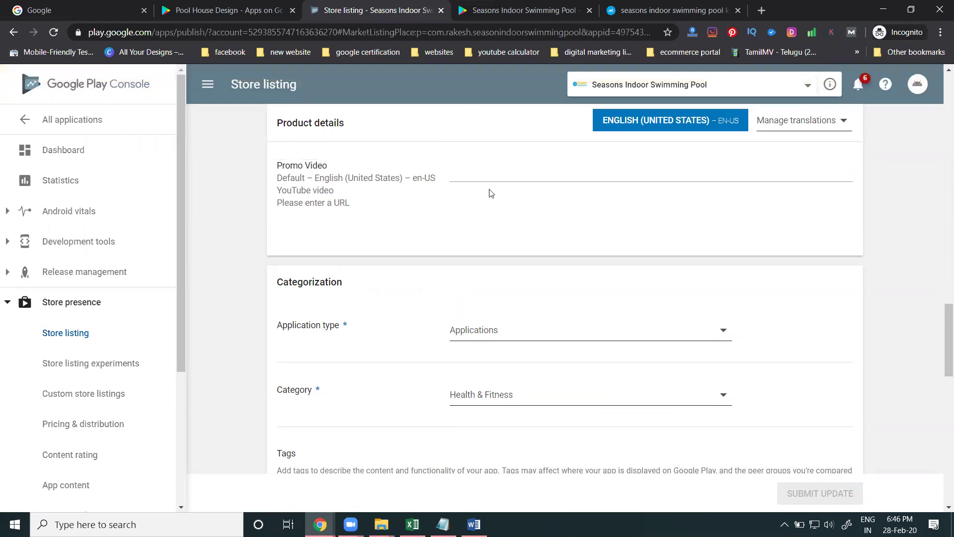
pyautogui.scroll(10, 490, 194)
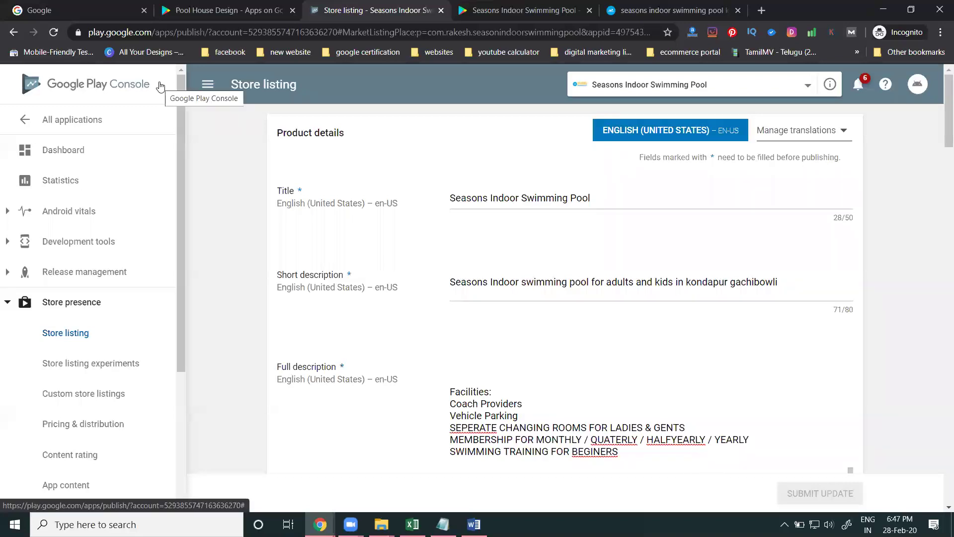
# Go from the Dashboard to the All applications list
pyautogui.click(69, 161)
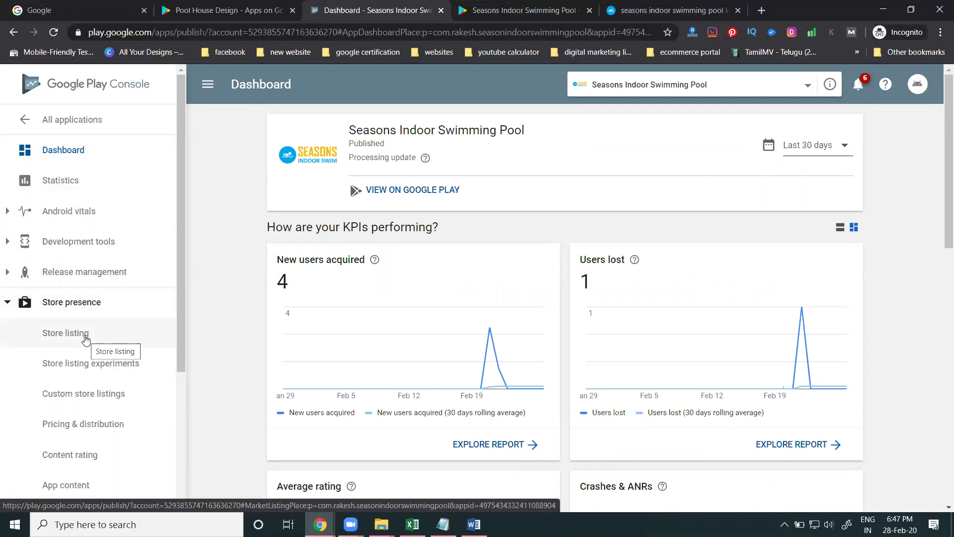
pyautogui.click(64, 125)
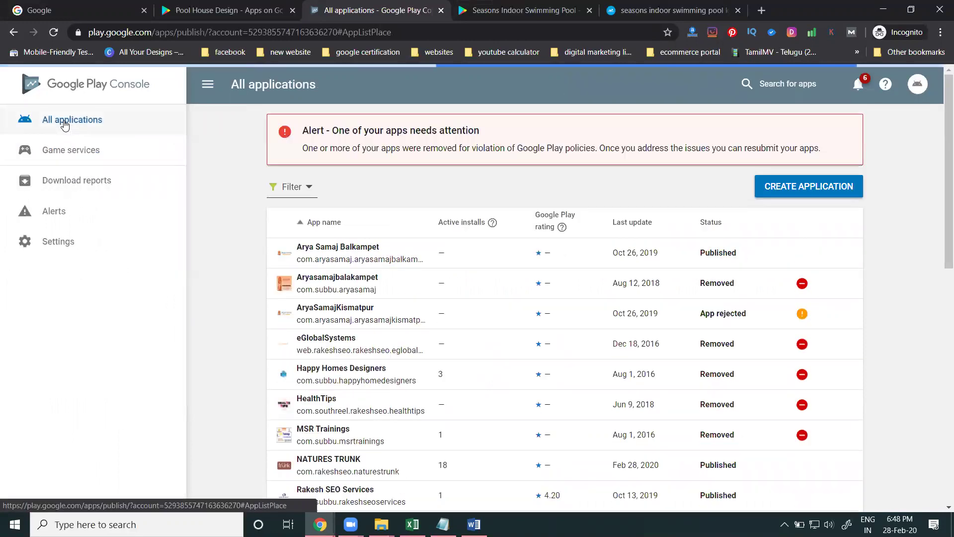